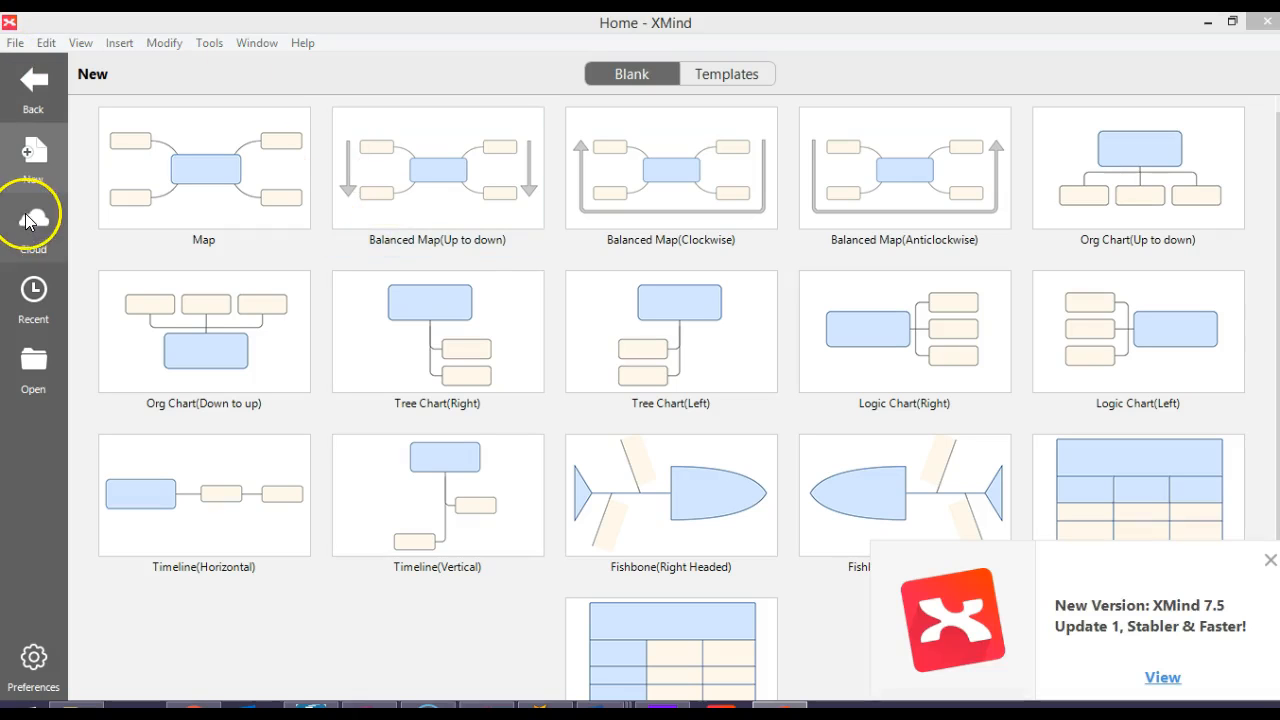
Open the recently used mind map most entertaining pass-times.xmind
click(38, 302)
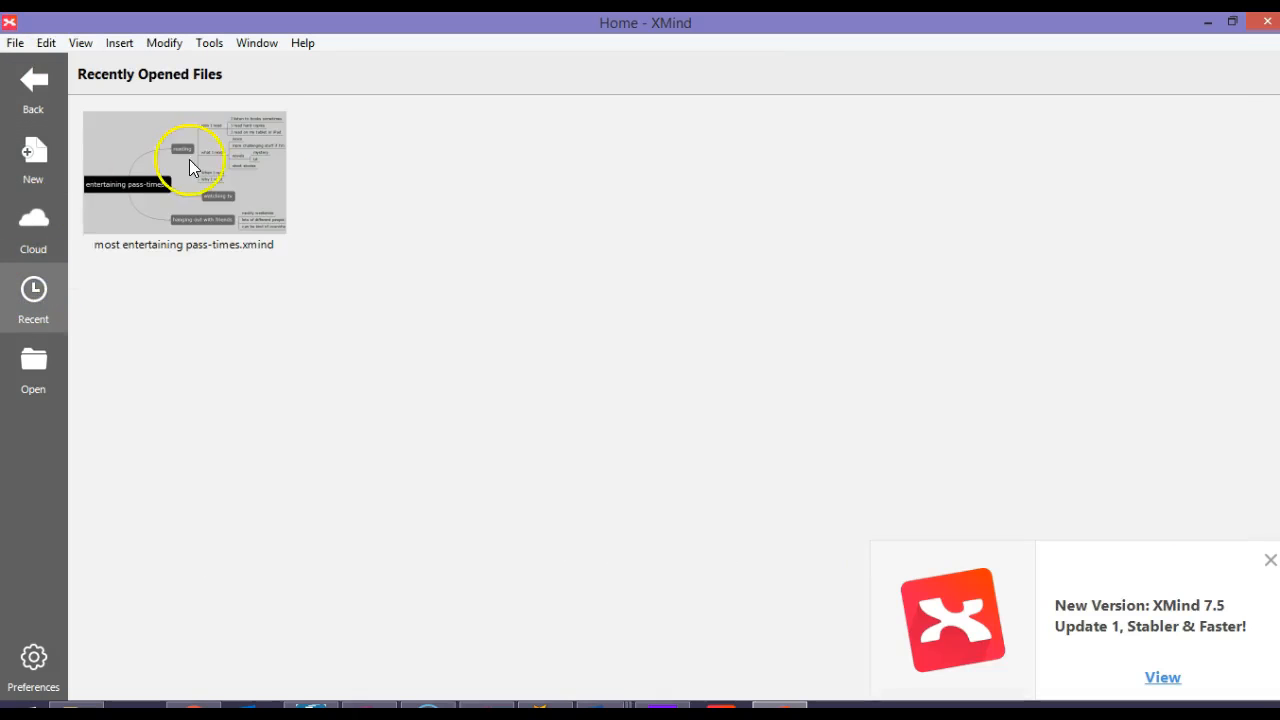
click(199, 165)
double_click(199, 160)
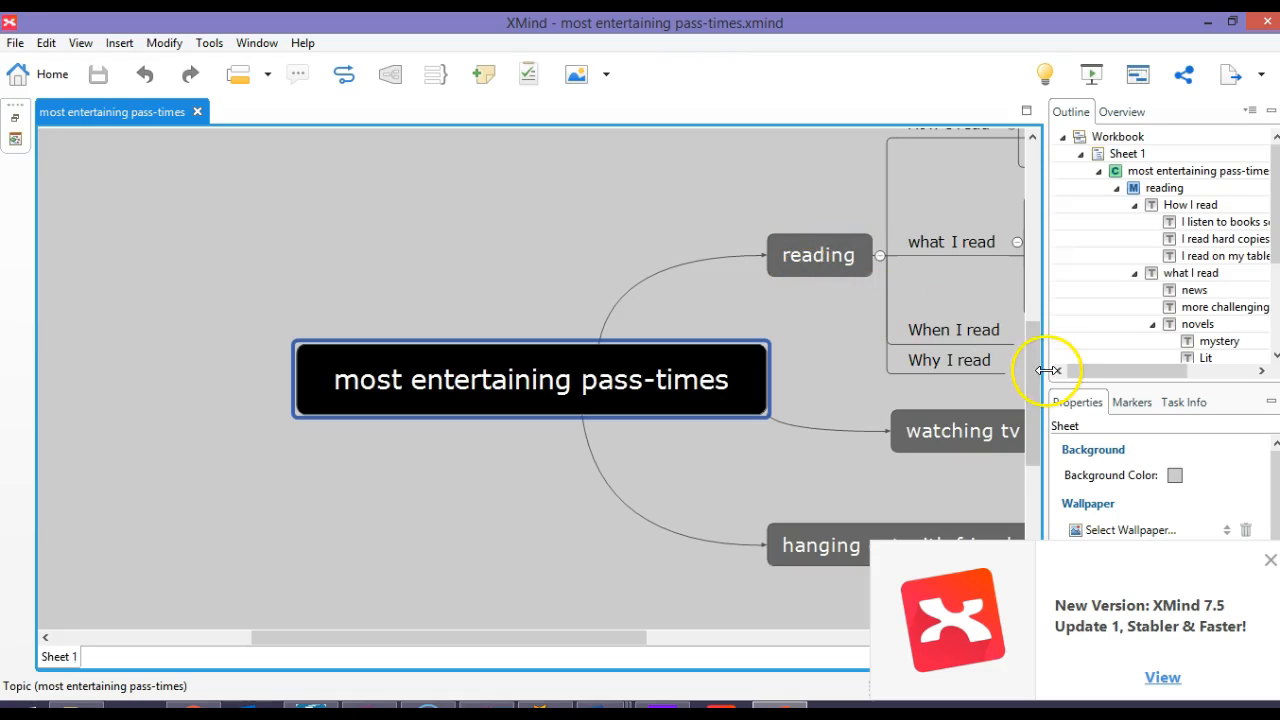
Dismiss the new-version notification and examine the whole most entertaining pass-times map at 100% zoom
drag(1036, 370, 1039, 436)
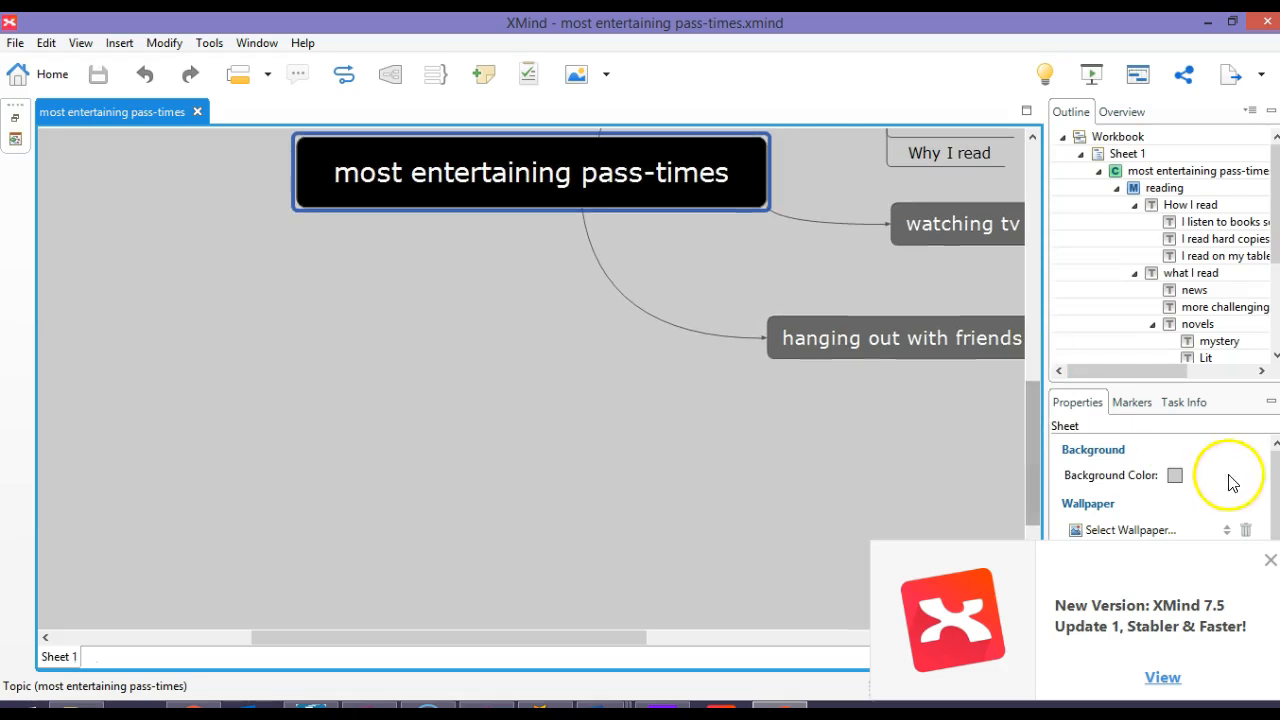
click(1269, 560)
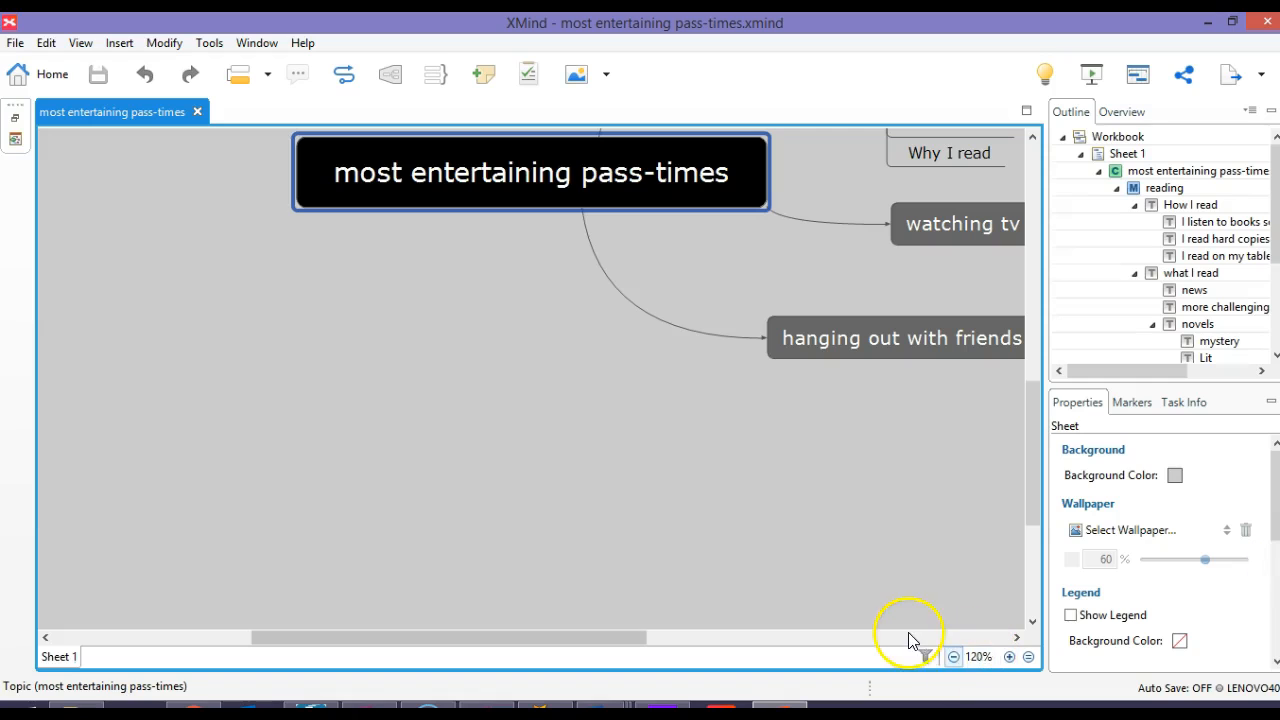
click(1010, 657)
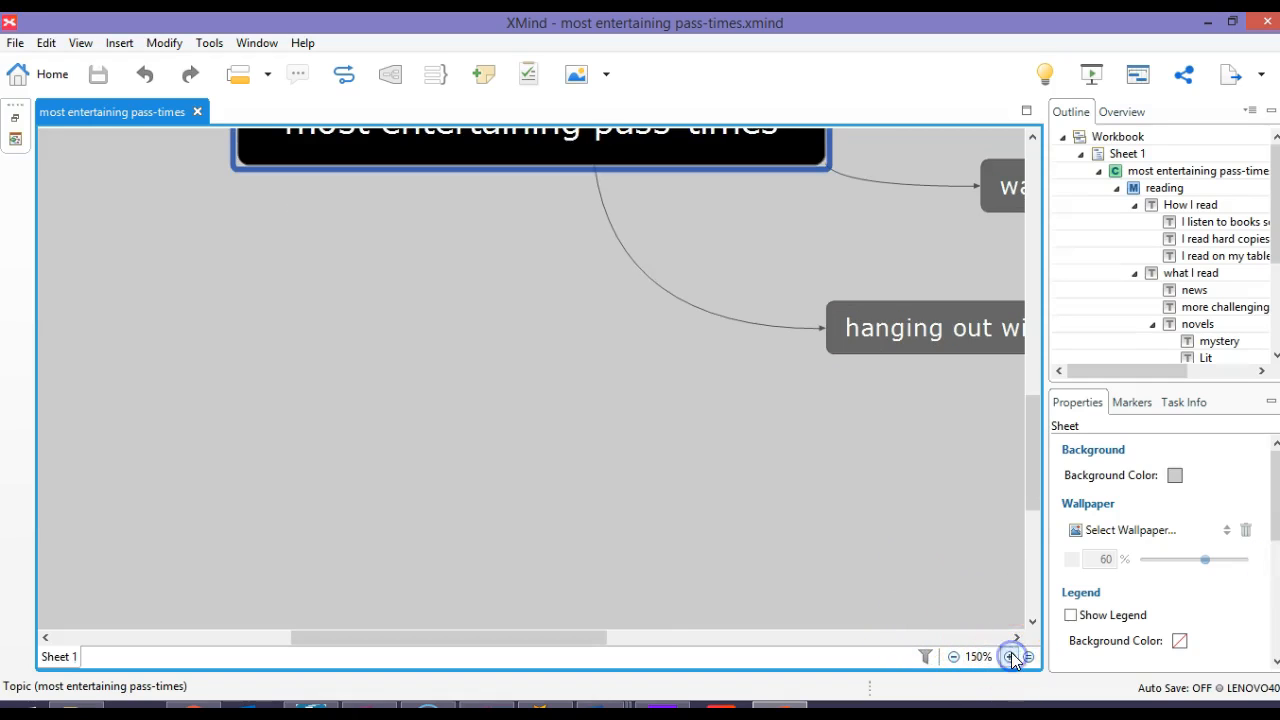
click(952, 657)
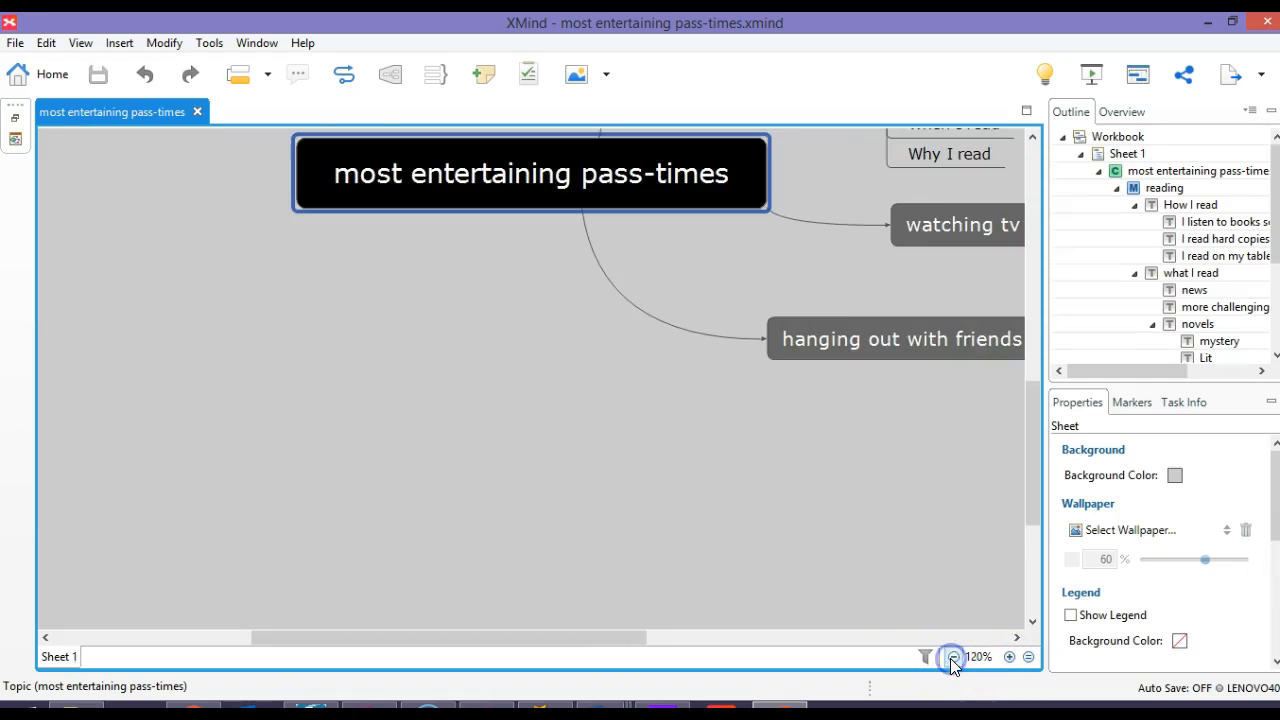
click(952, 657)
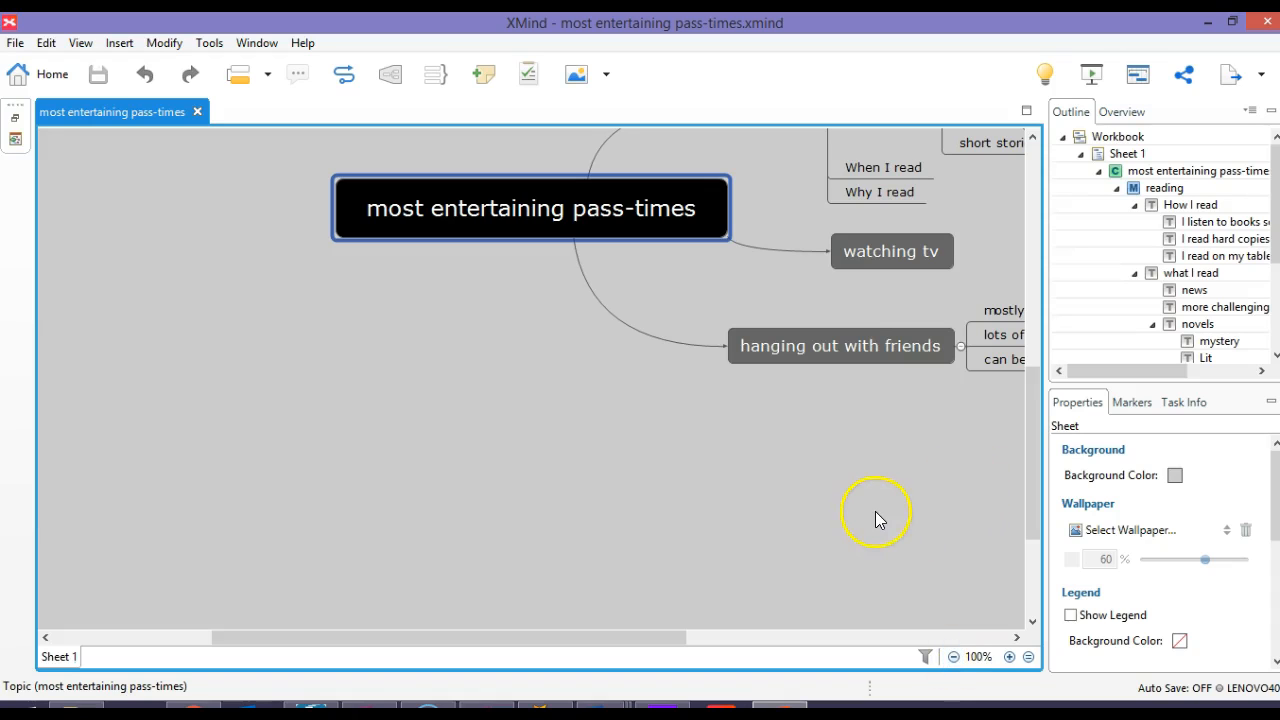
drag(658, 635, 778, 634)
drag(1034, 470, 1040, 400)
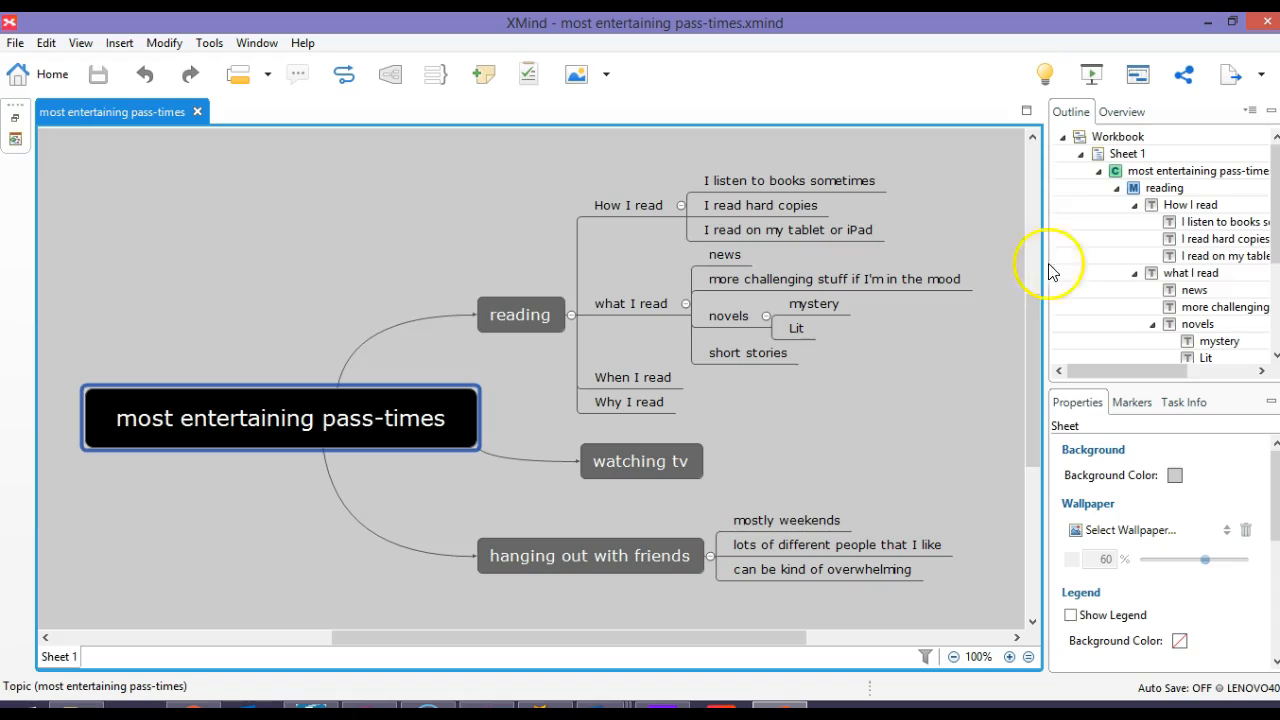
mouse_move(1275, 196)
mouse_down()
mouse_move(1275, 280)
mouse_move(1270, 205)
mouse_up()
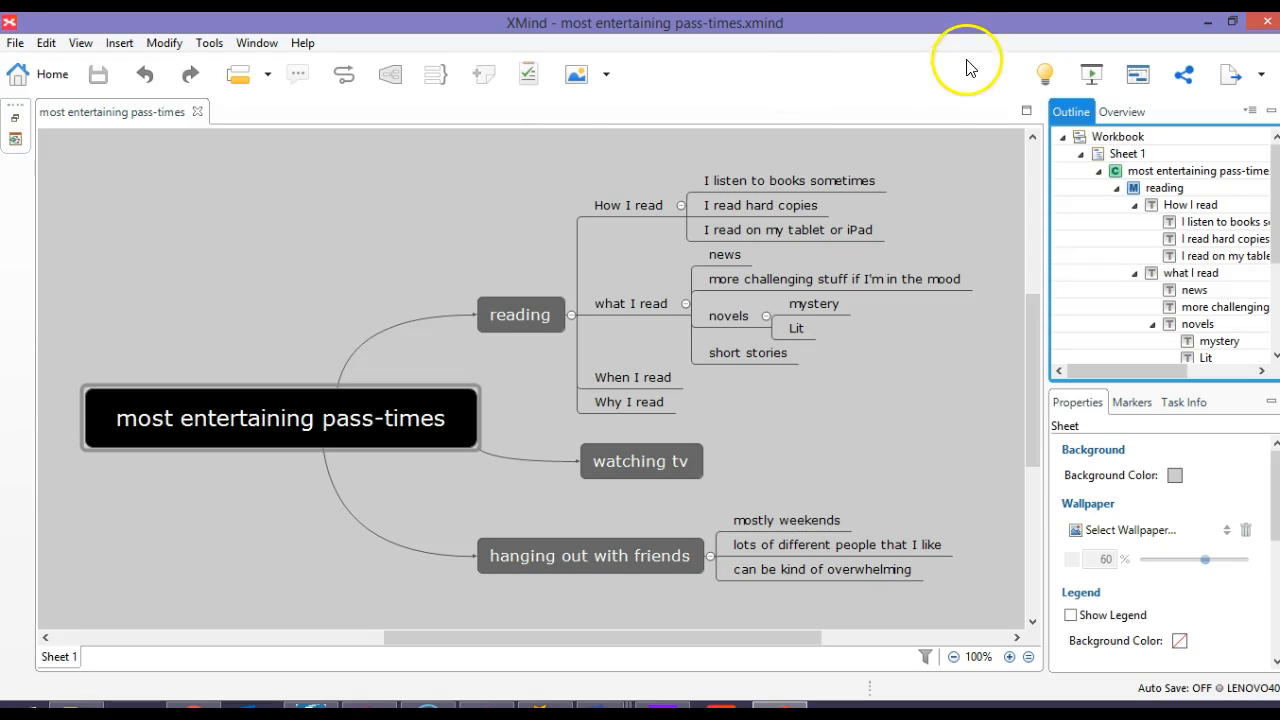
Take the XMind window out of its maximized state and dock it to the left half of the screen
click(1233, 22)
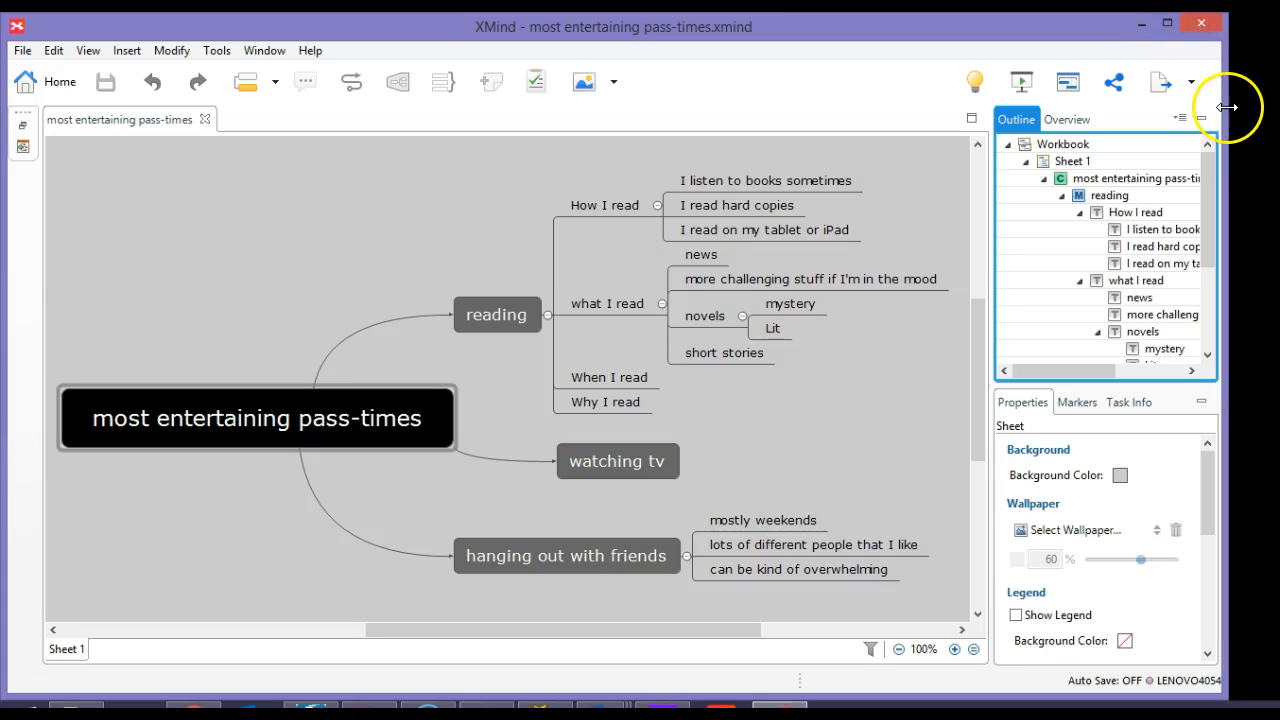
drag(1228, 108, 591, 118)
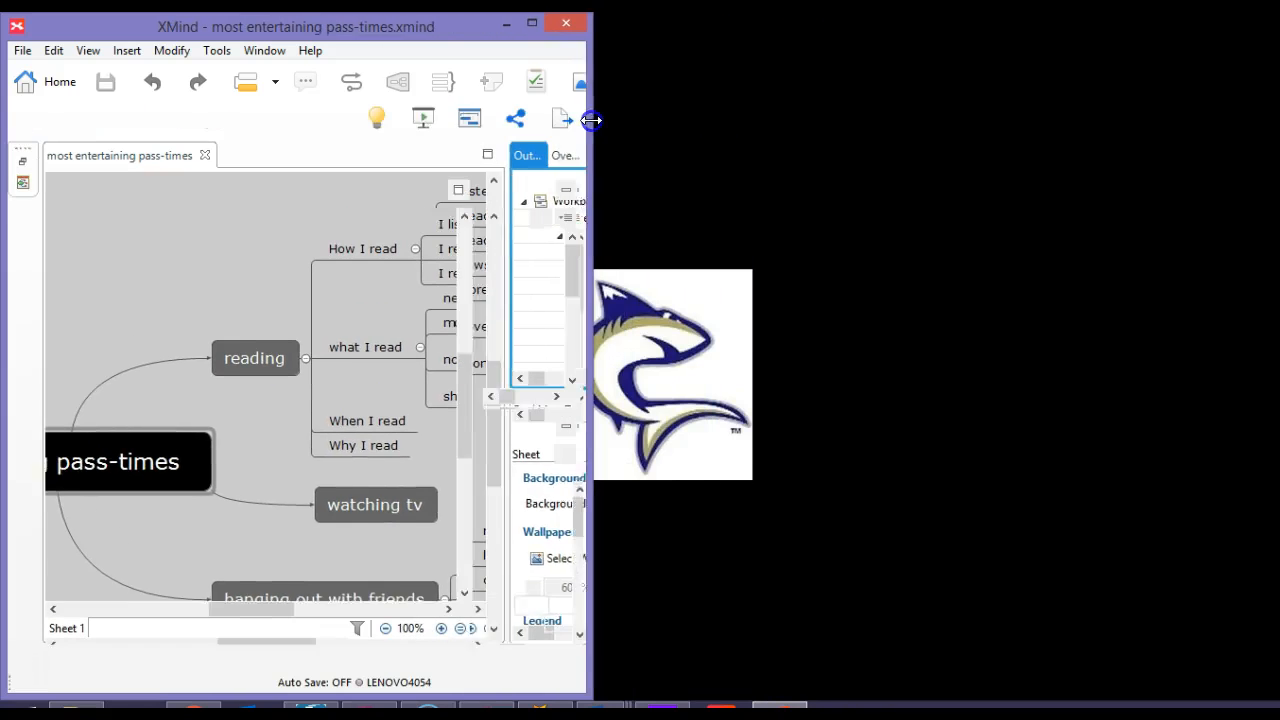
drag(458, 29, 1, 38)
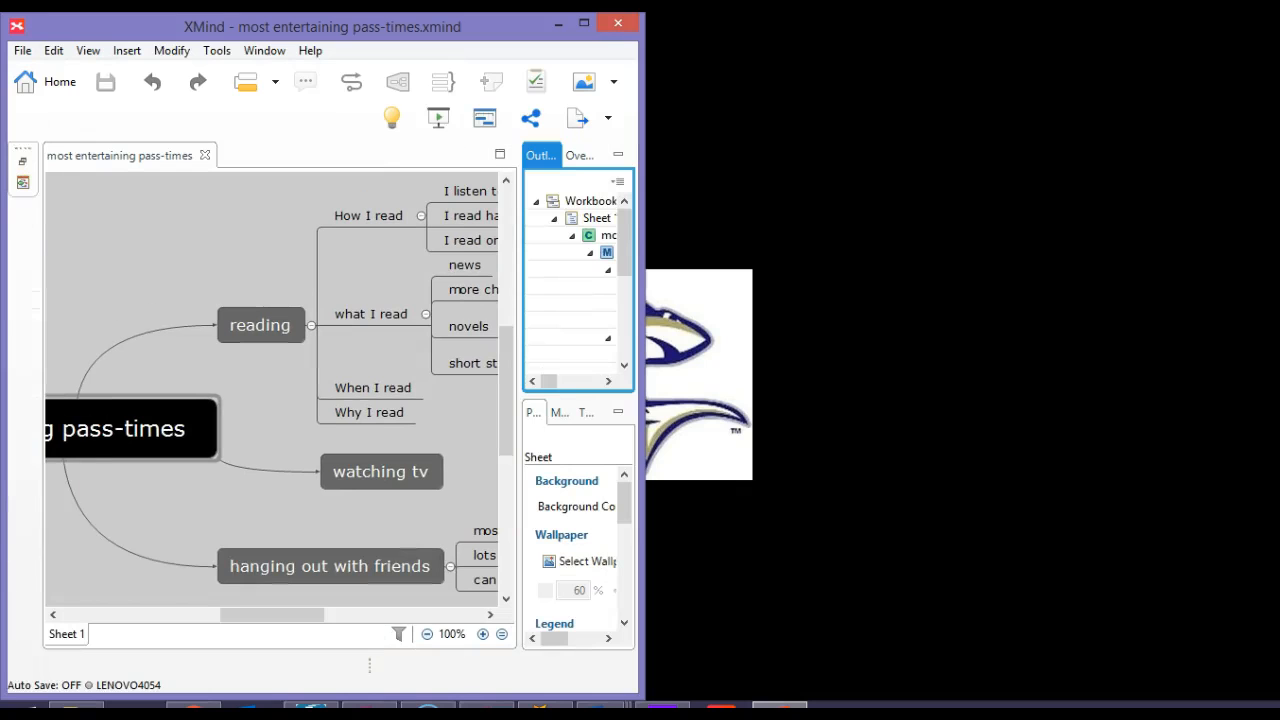
Switch to the blank Word file Document6 and dock its window to the right half of the screen
click(602, 706)
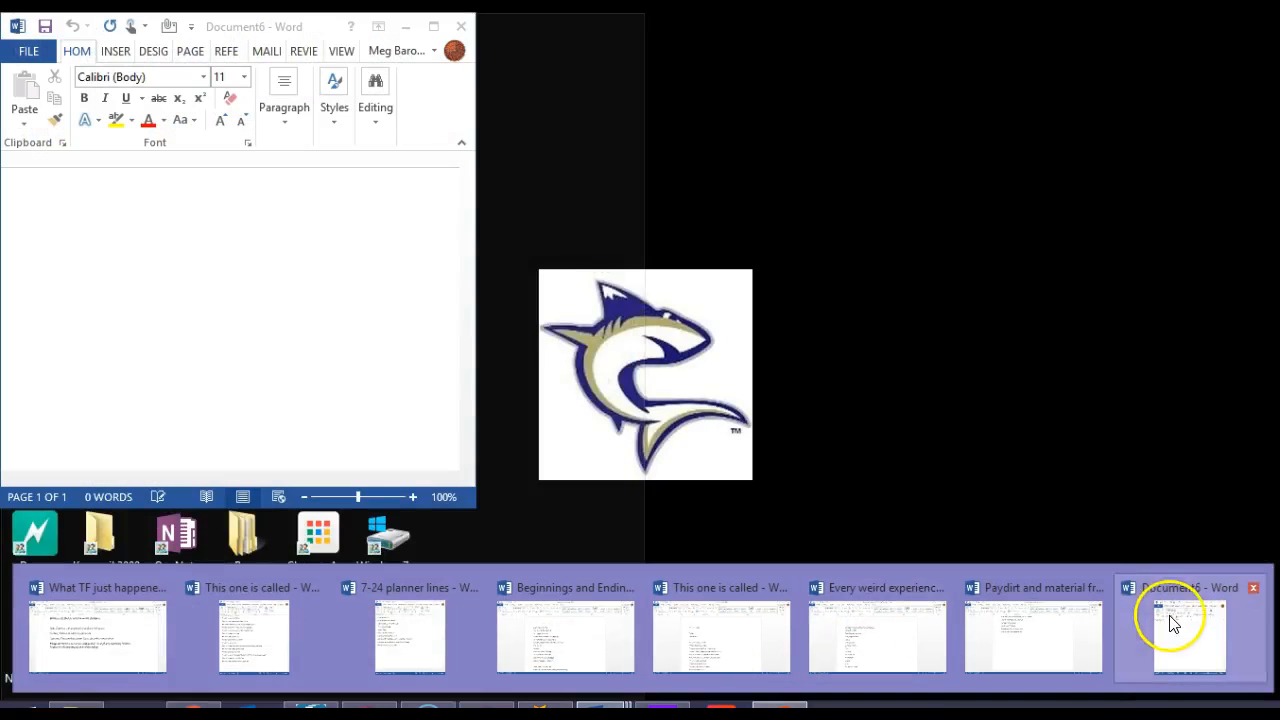
click(1175, 620)
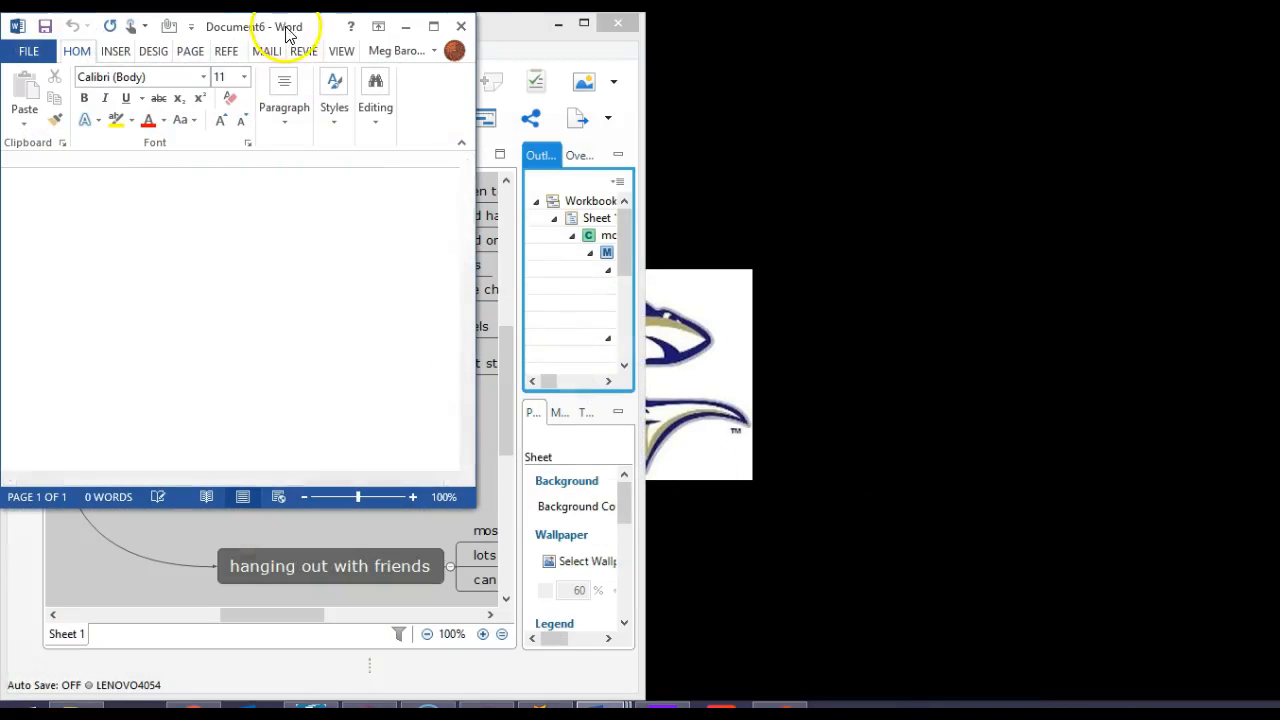
drag(272, 28, 801, 141)
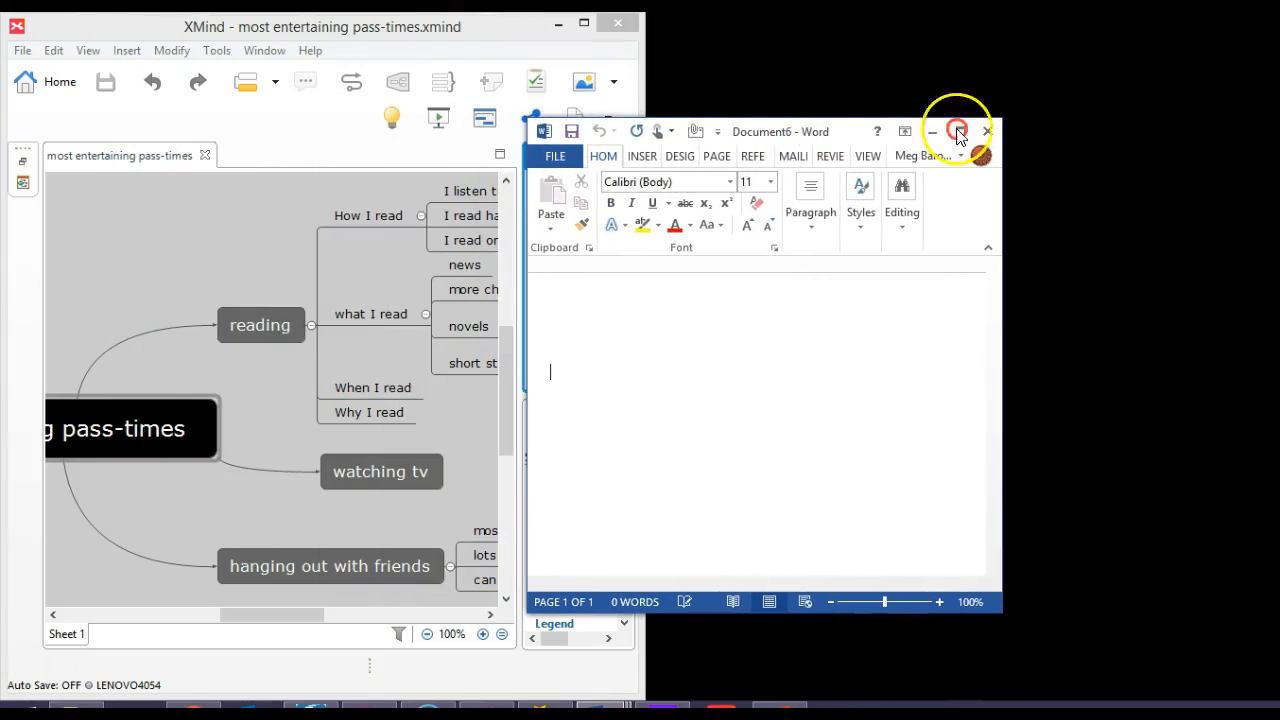
right_click(840, 133)
click(746, 129)
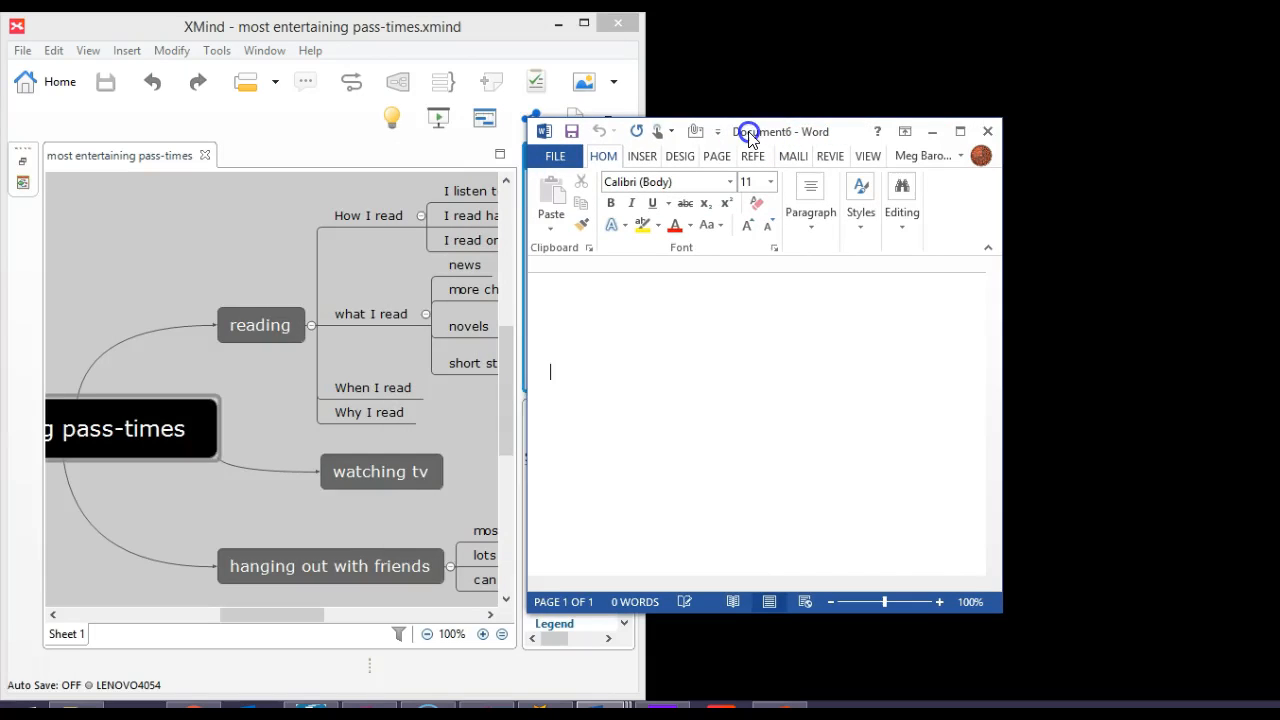
double_click(746, 129)
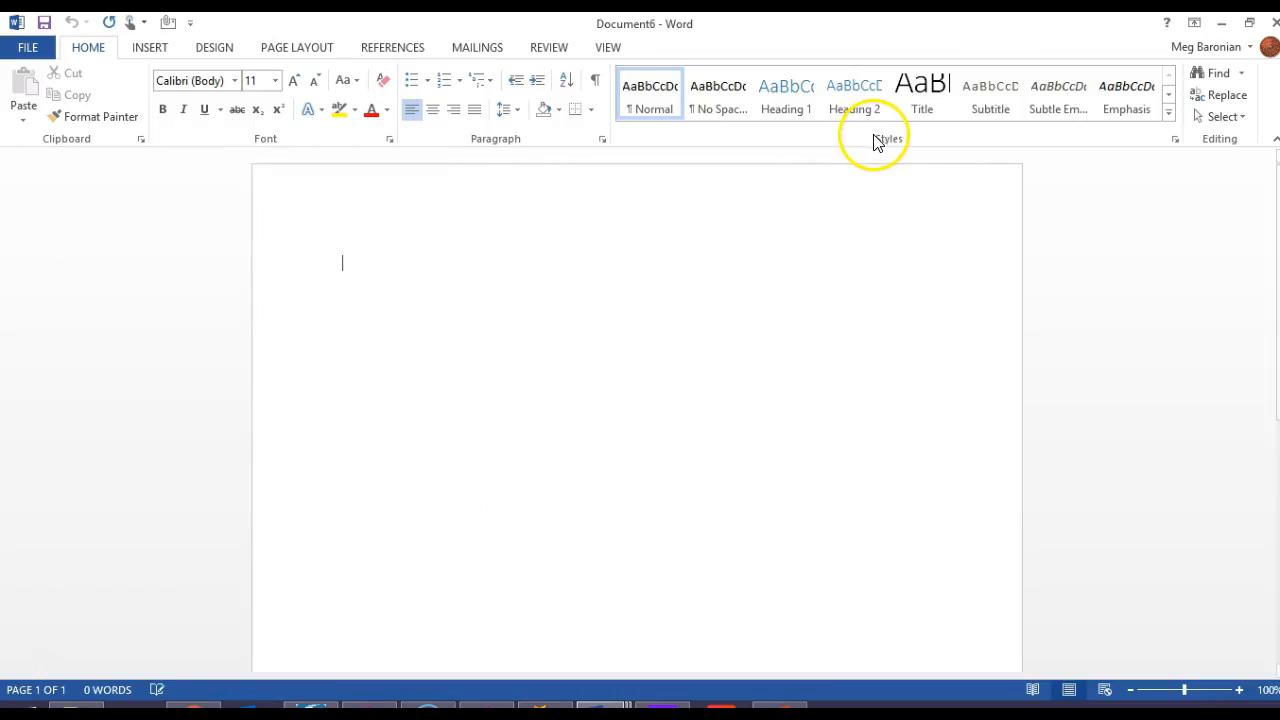
click(1249, 22)
drag(846, 128, 1277, 128)
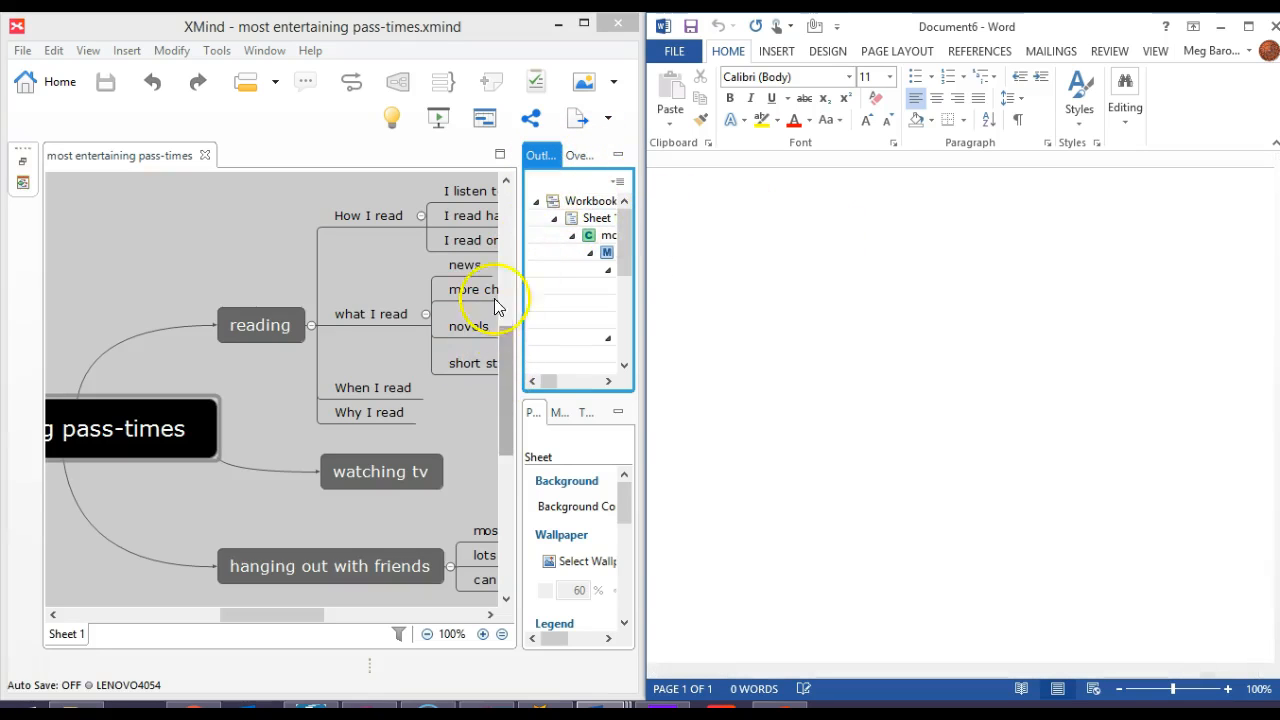
In XMind, widen the Outline pane across most of the window and review the map's outline down to its last entries
click(493, 263)
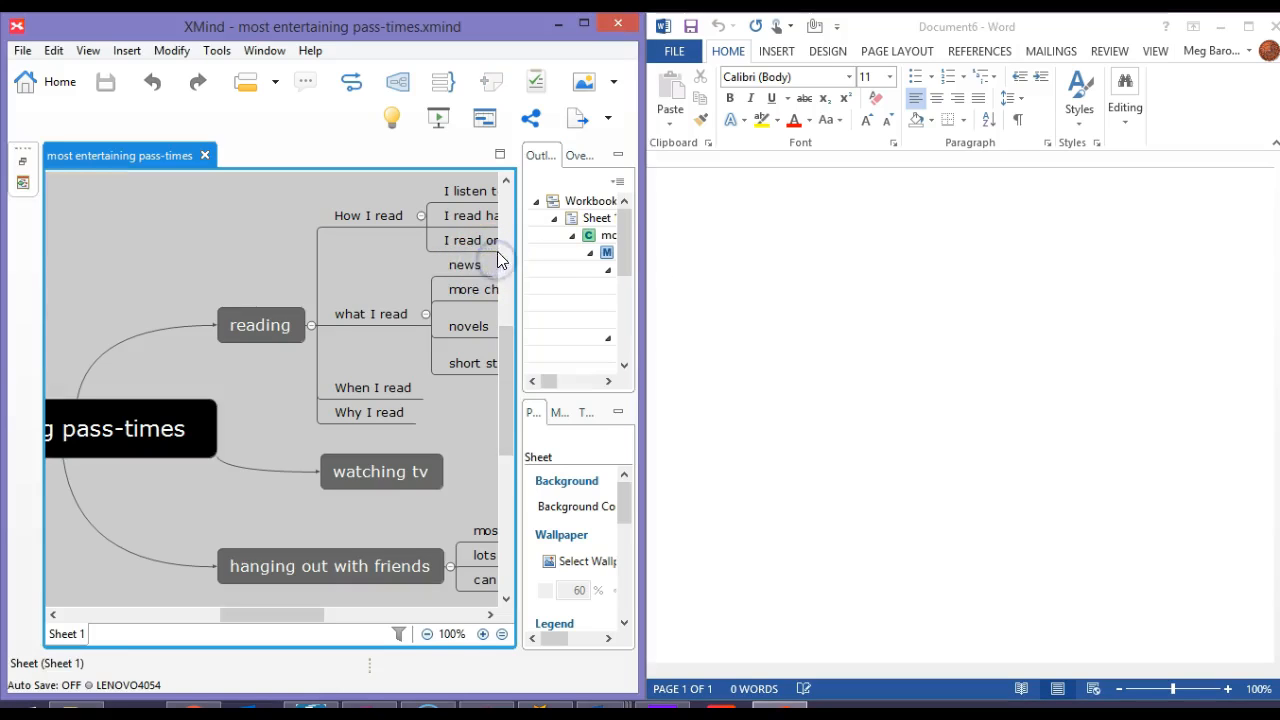
click(517, 249)
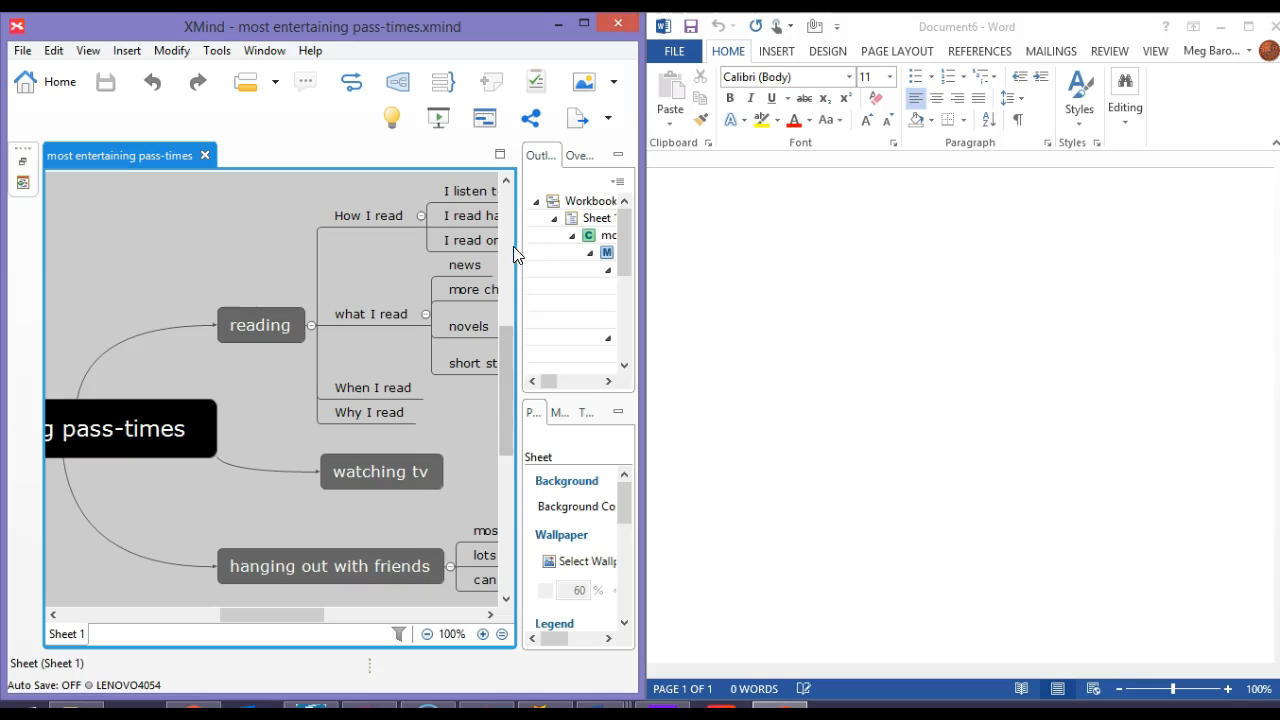
drag(513, 246, 604, 246)
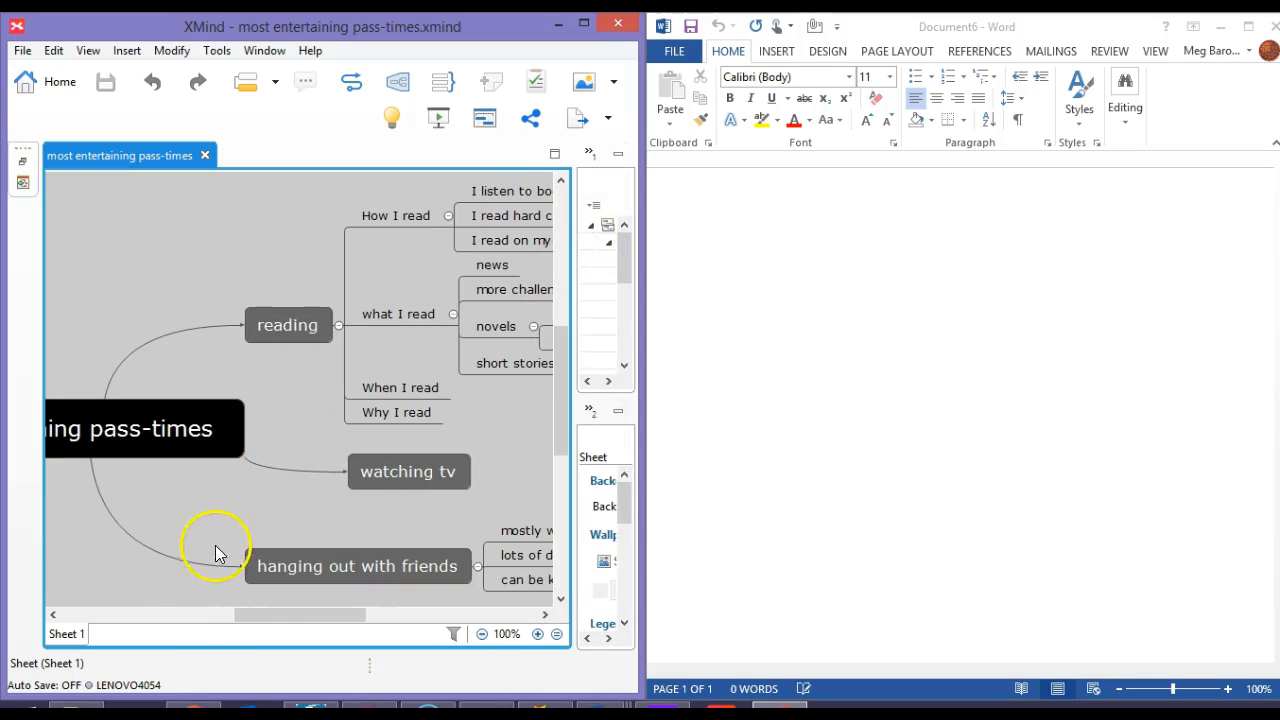
mouse_move(271, 614)
mouse_down()
mouse_move(323, 614)
mouse_move(189, 614)
mouse_move(246, 610)
mouse_up()
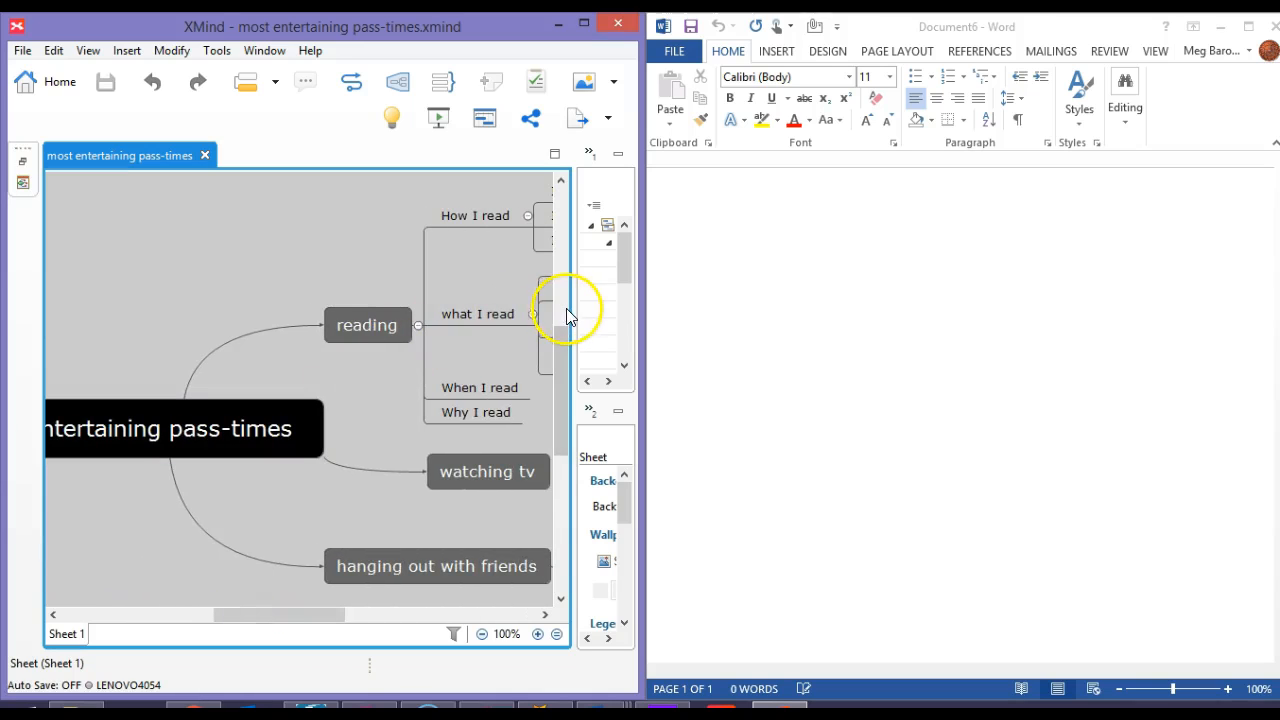
drag(574, 297, 111, 284)
drag(616, 248, 631, 357)
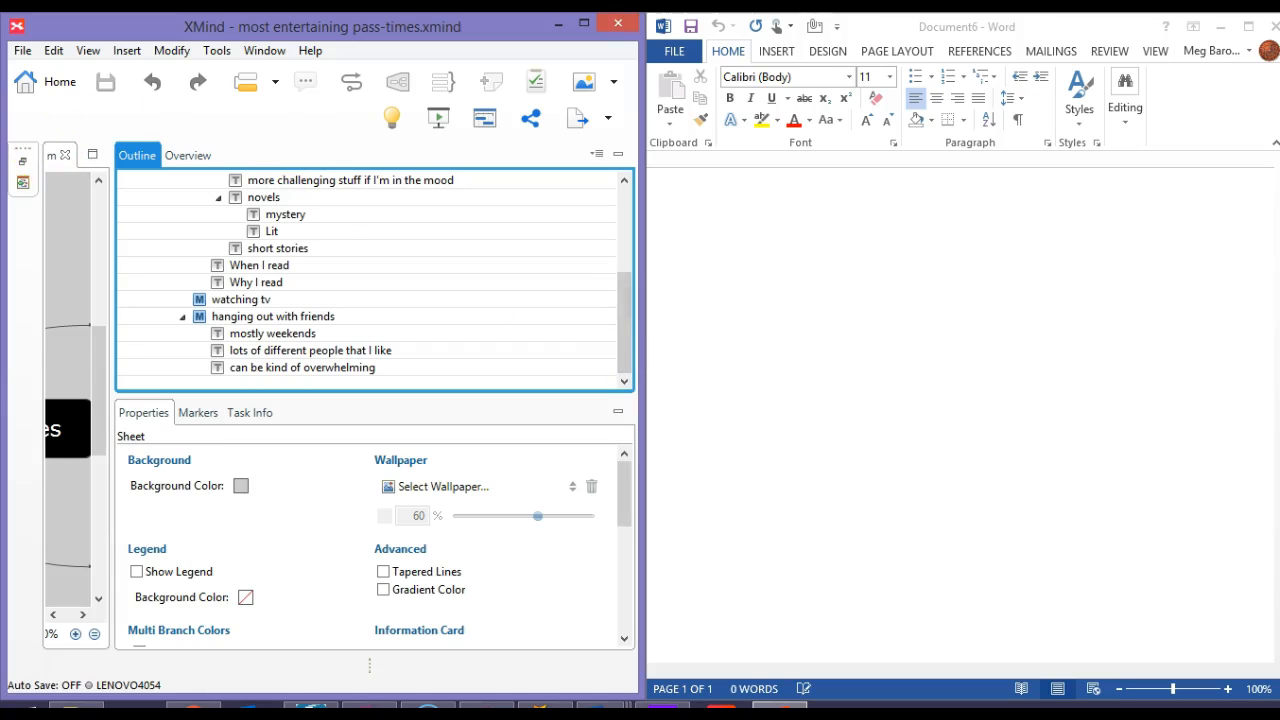
Create a new Org Chart (Up to down) map with the Business II theme
click(22, 52)
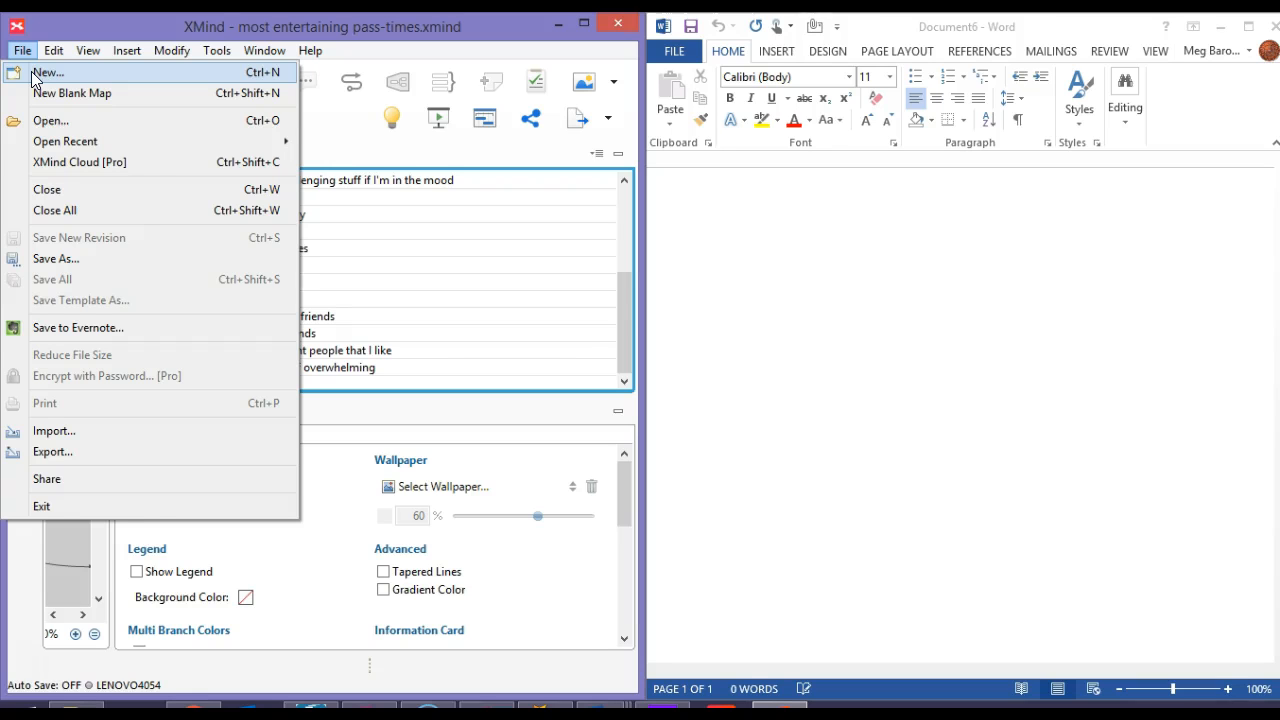
click(36, 80)
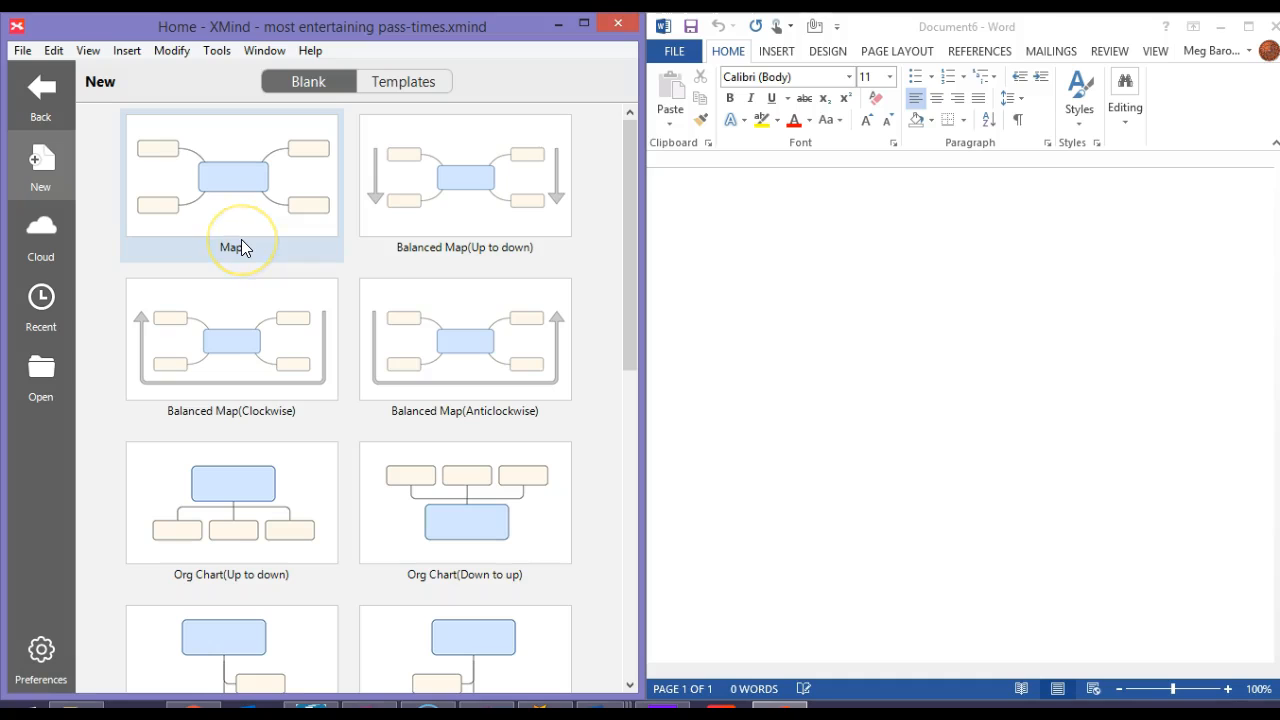
double_click(268, 485)
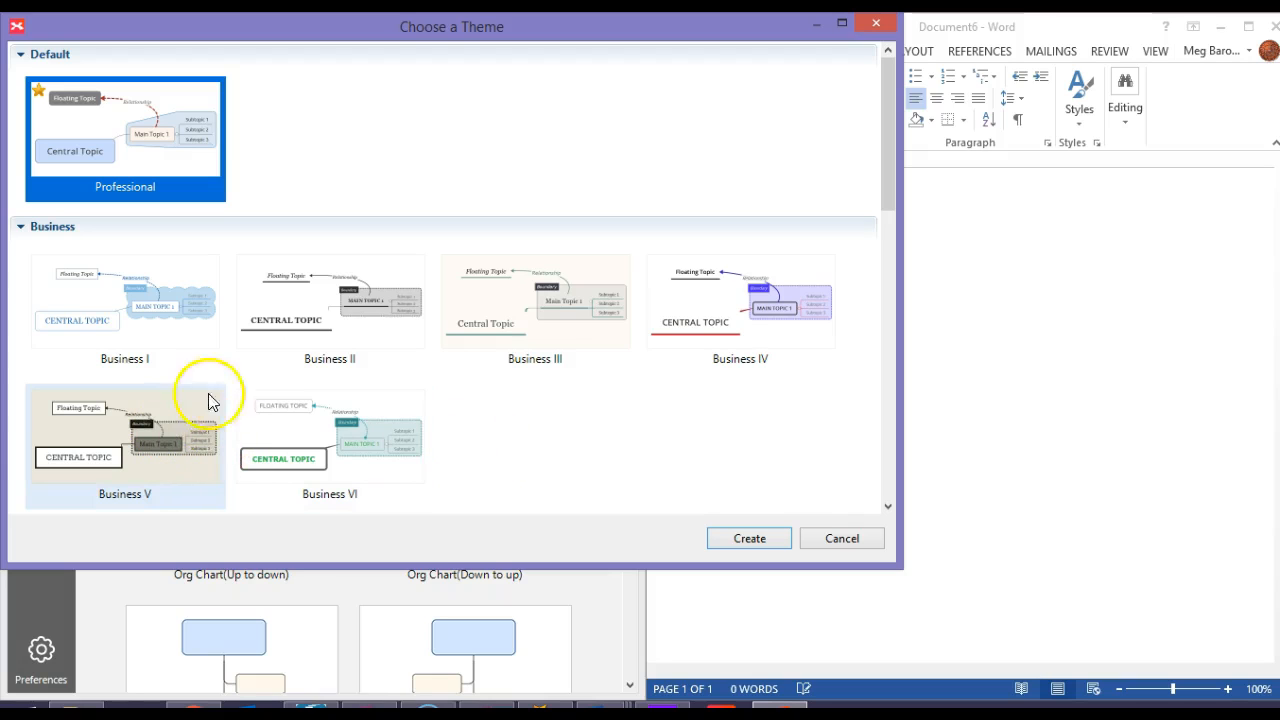
click(361, 335)
double_click(361, 335)
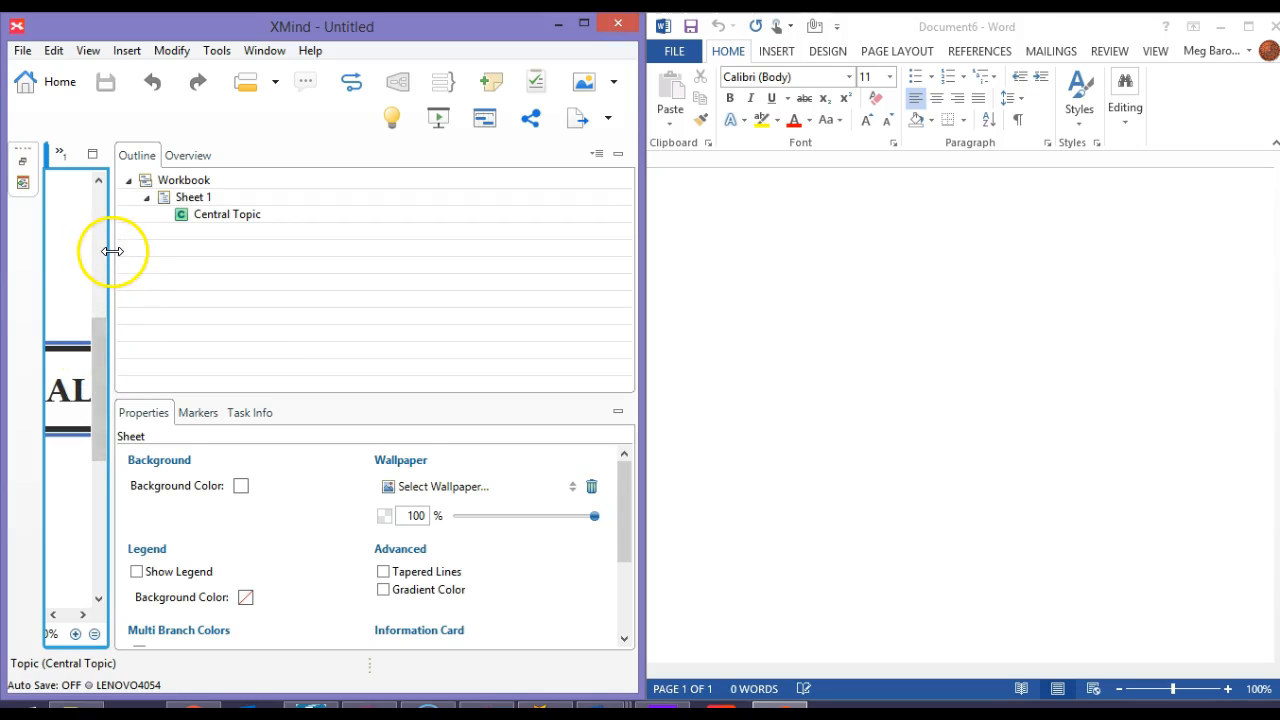
Enlarge the XMind canvas and window, and rename the central topic as 2016 PRESIDENTIAL ELECTION
drag(112, 250, 569, 280)
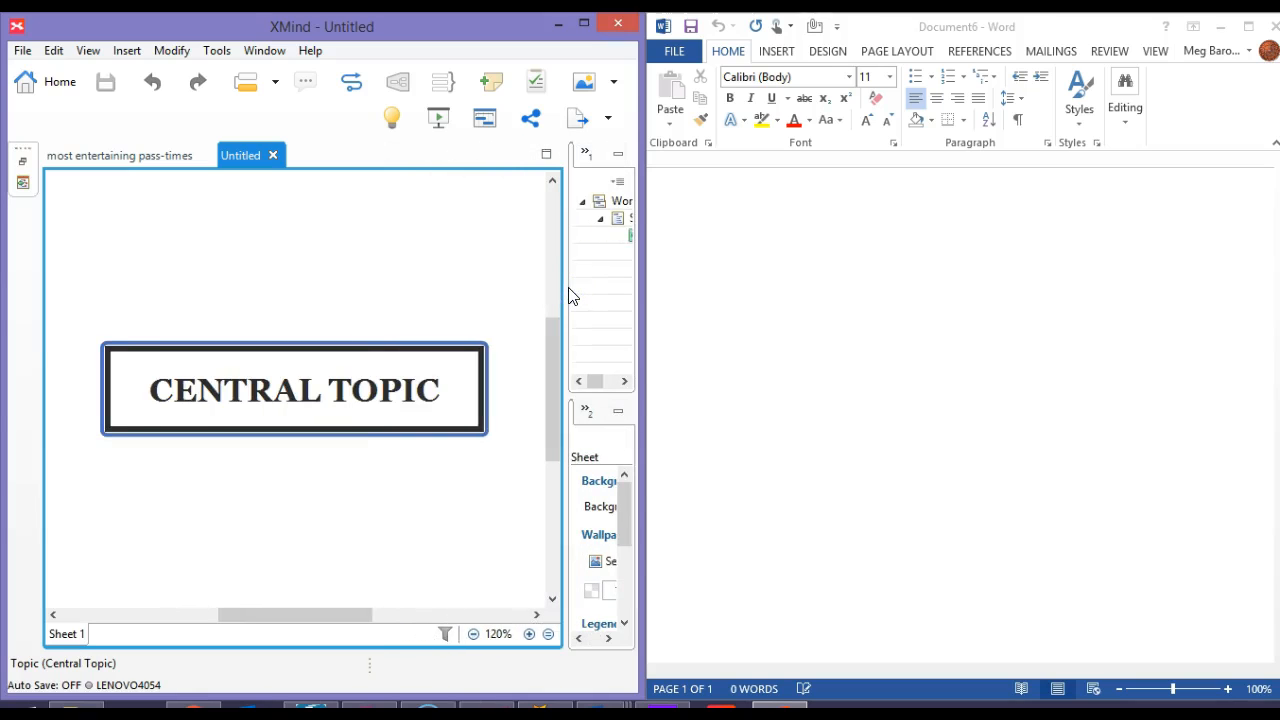
click(588, 25)
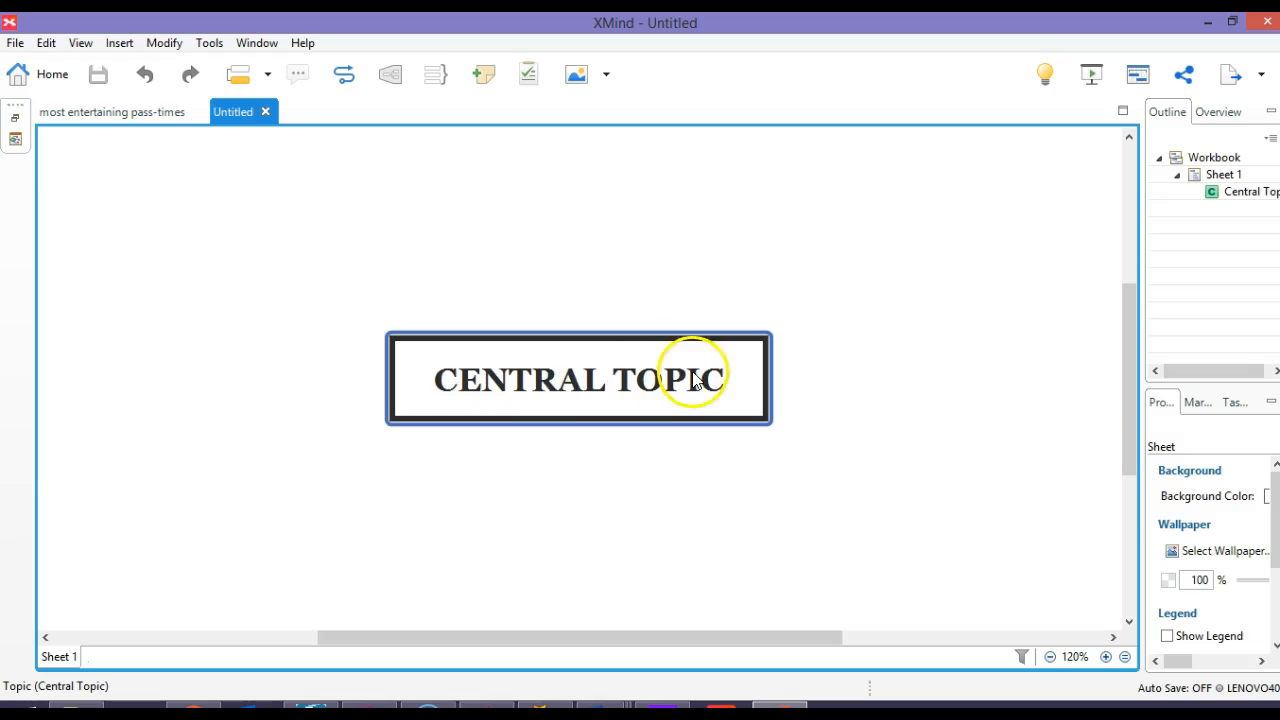
double_click(736, 381)
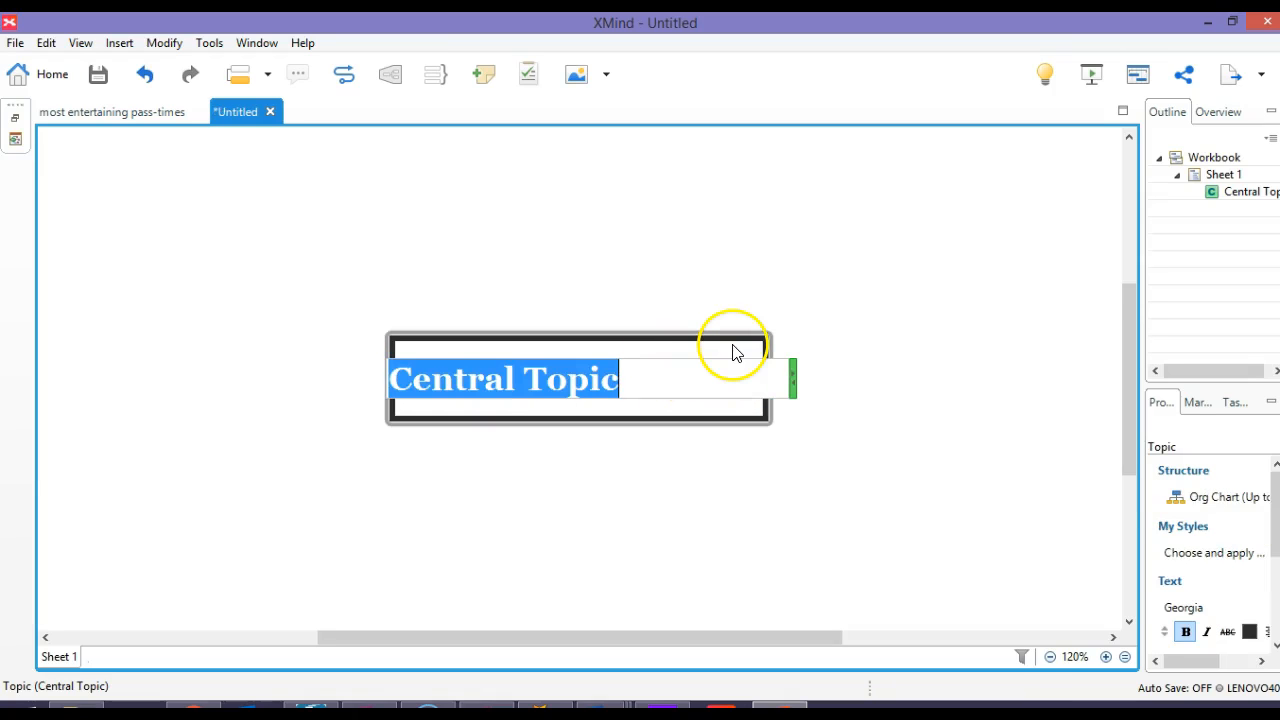
text(20`)
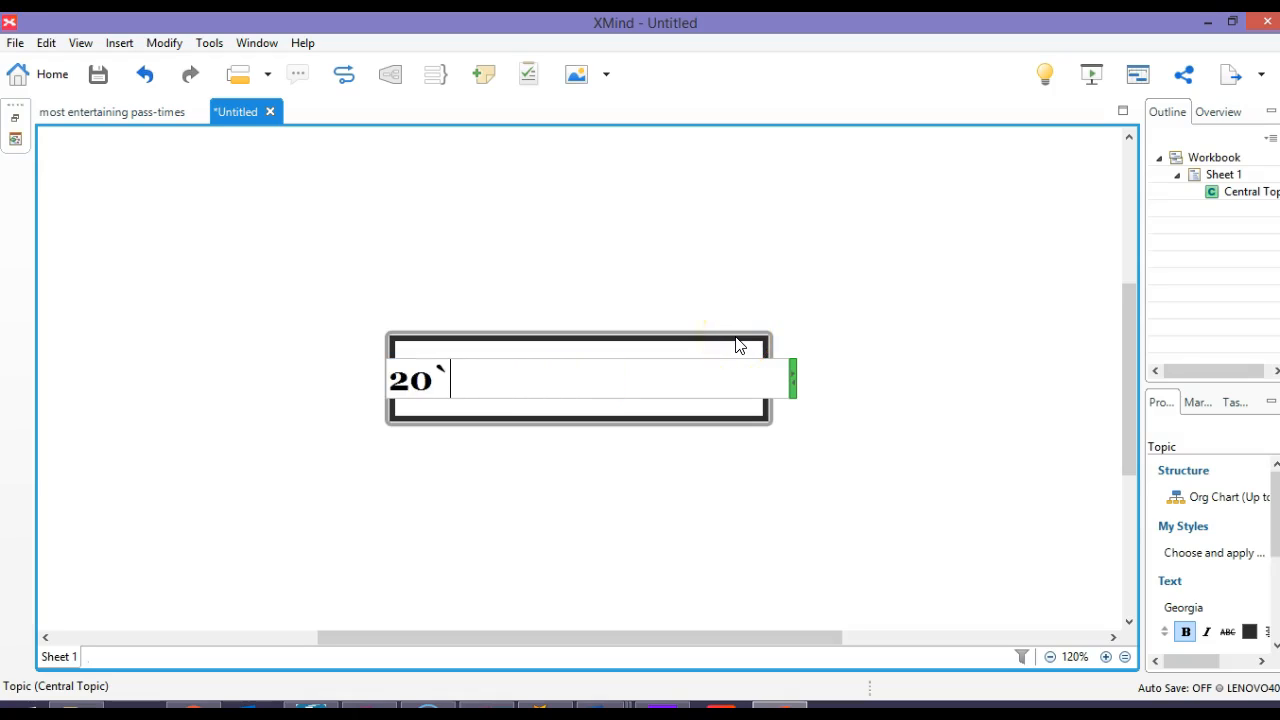
key(BackSpace)
key(BackSpace)
text(016 pRE)
key(BackSpace)
key(BackSpace)
key(BackSpace)
text(PRESIDEN)
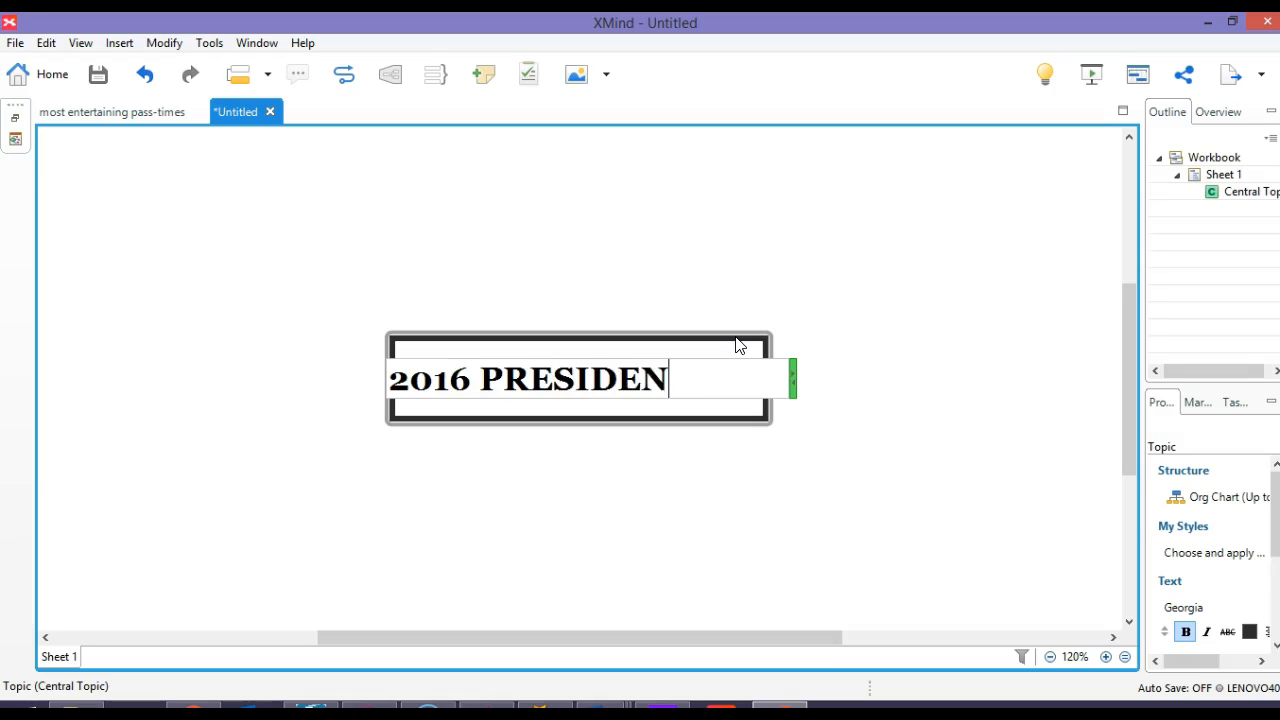
text(TIAL ELECTION)
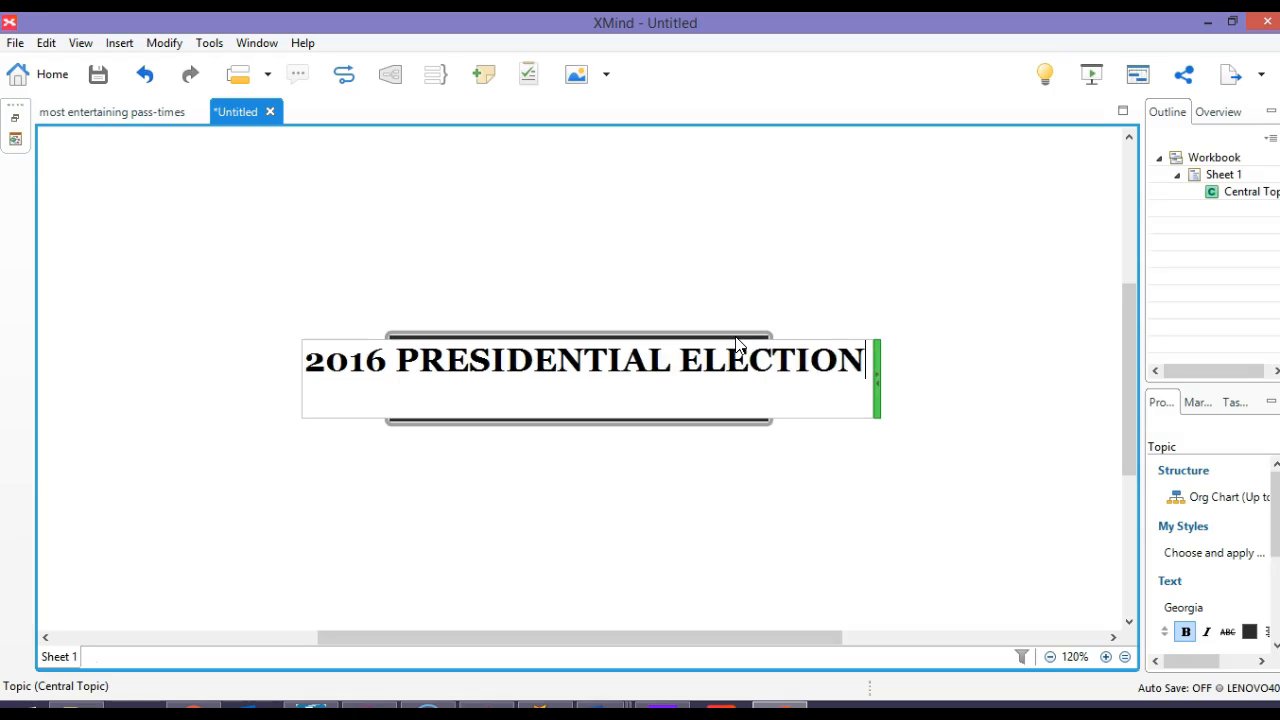
key(Return)
Add a main topic named CANDIDATES under the central topic
click(706, 376)
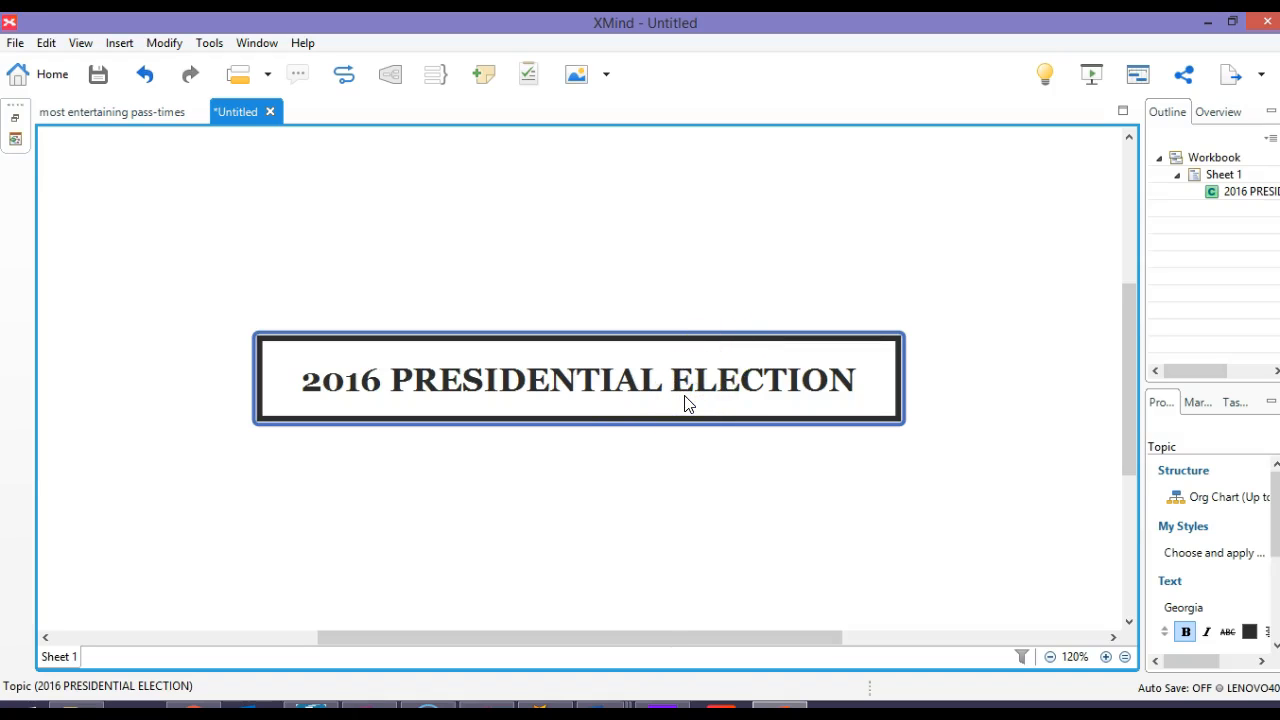
key(Tab)
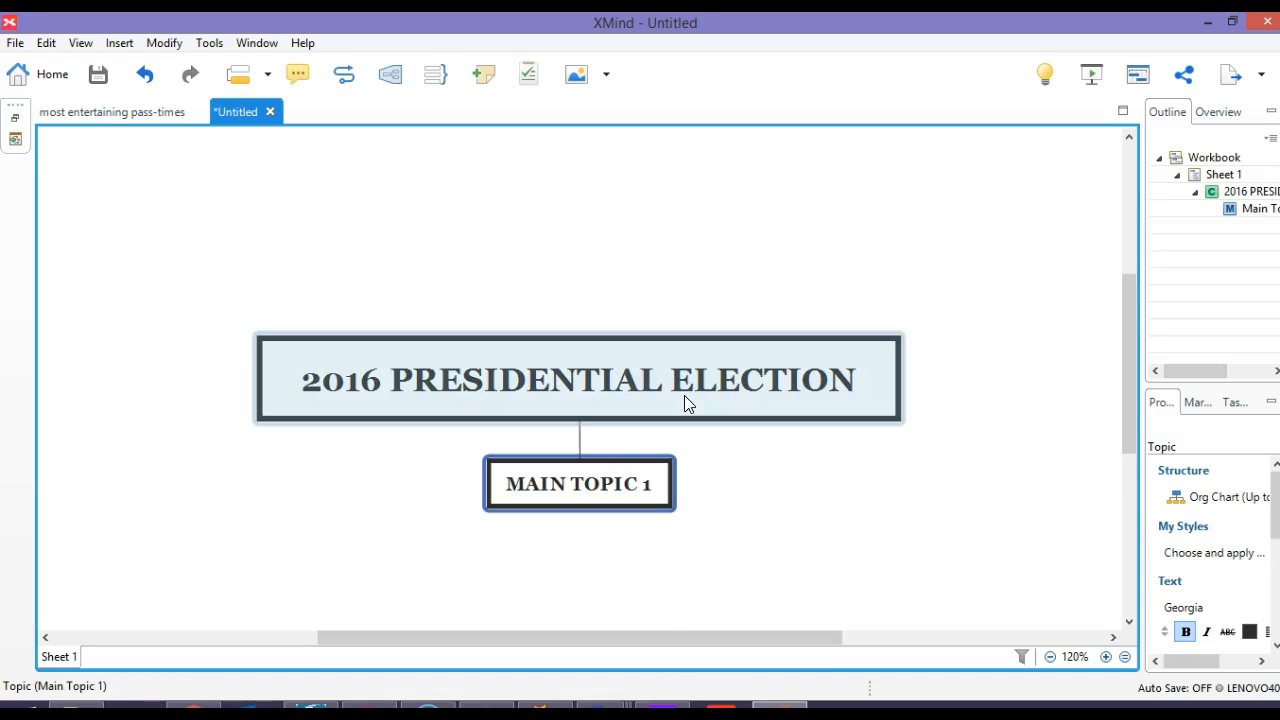
click(583, 495)
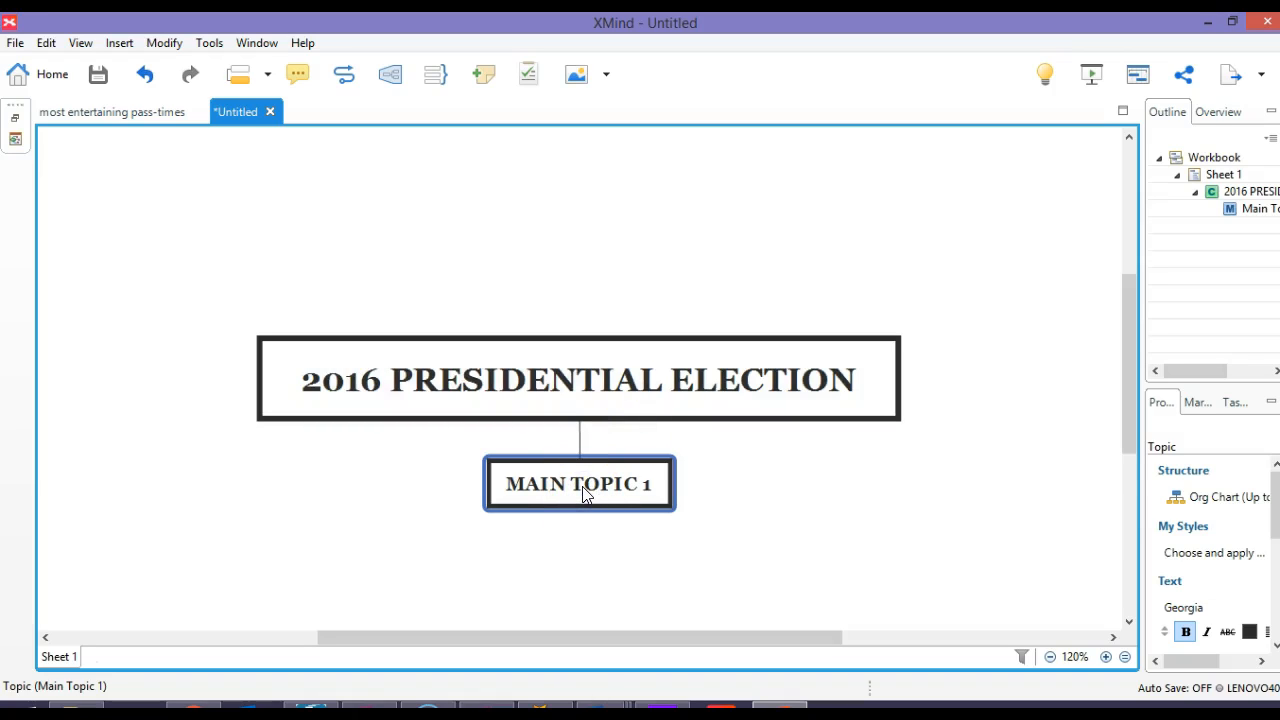
text(CANID)
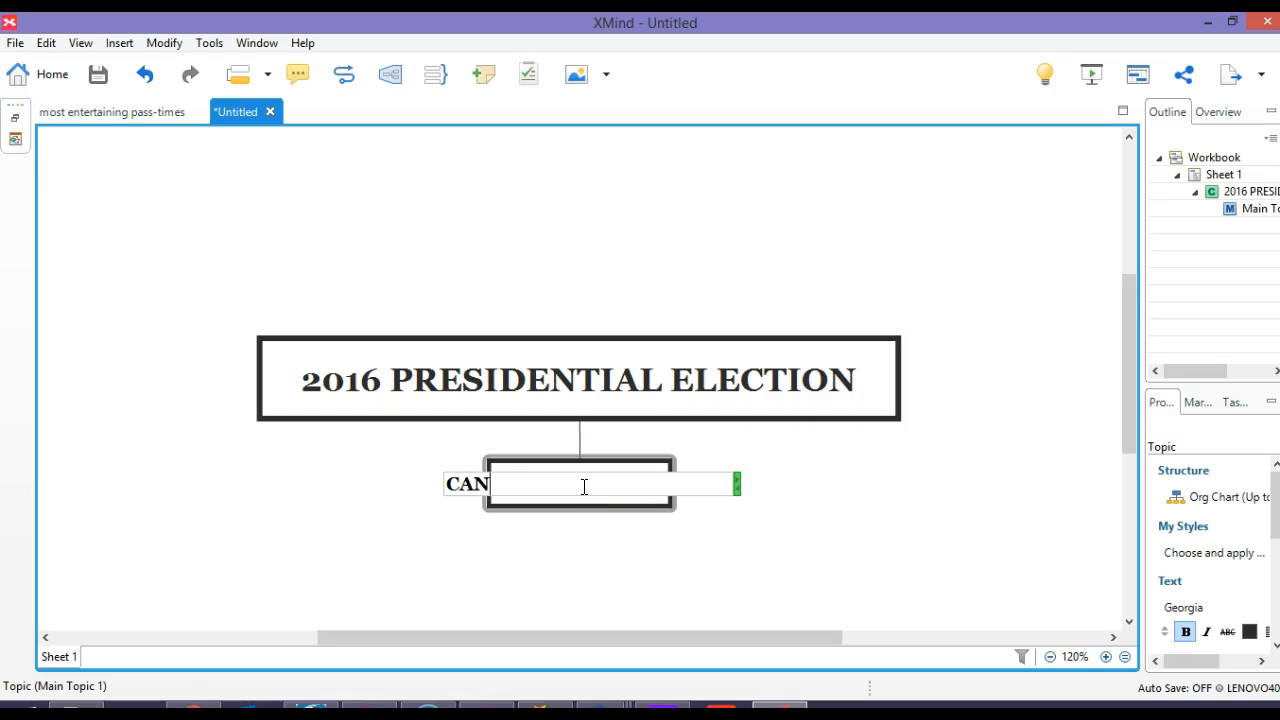
key(BackSpace)
key(BackSpace)
text(DIDATES)
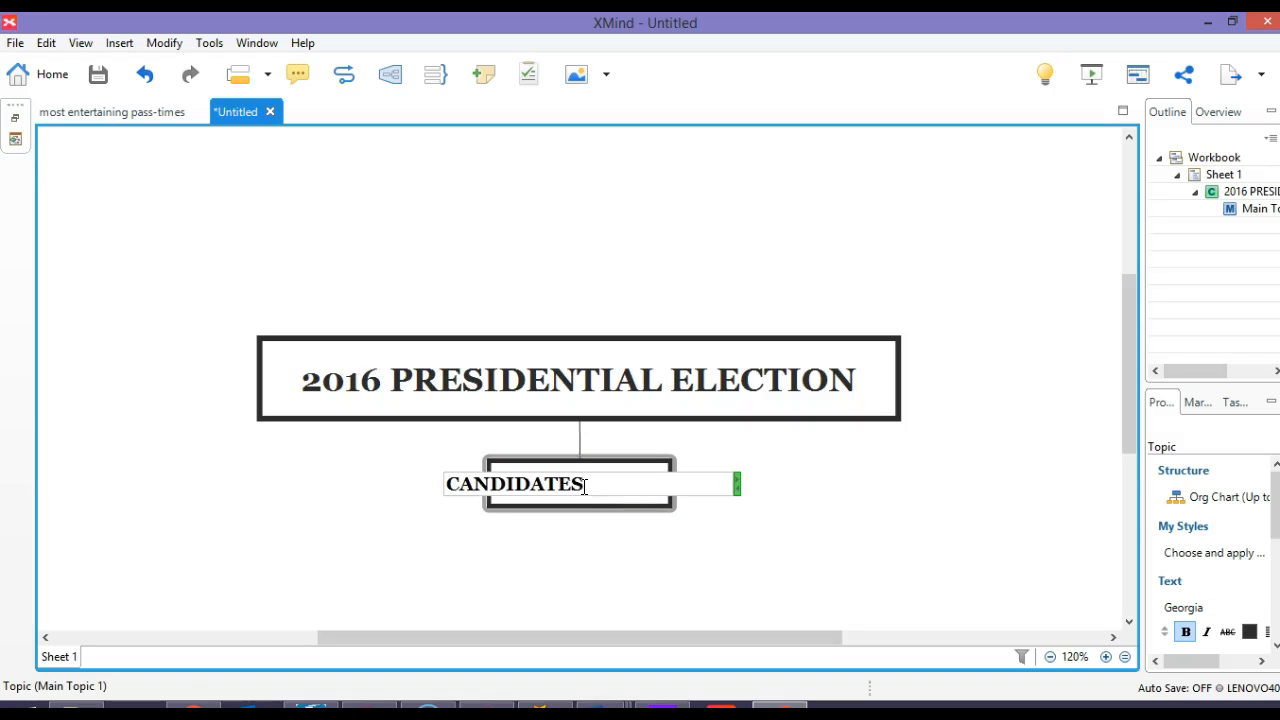
key(Return)
Select the central topic 2016 PRESIDENTIAL ELECTION
click(623, 385)
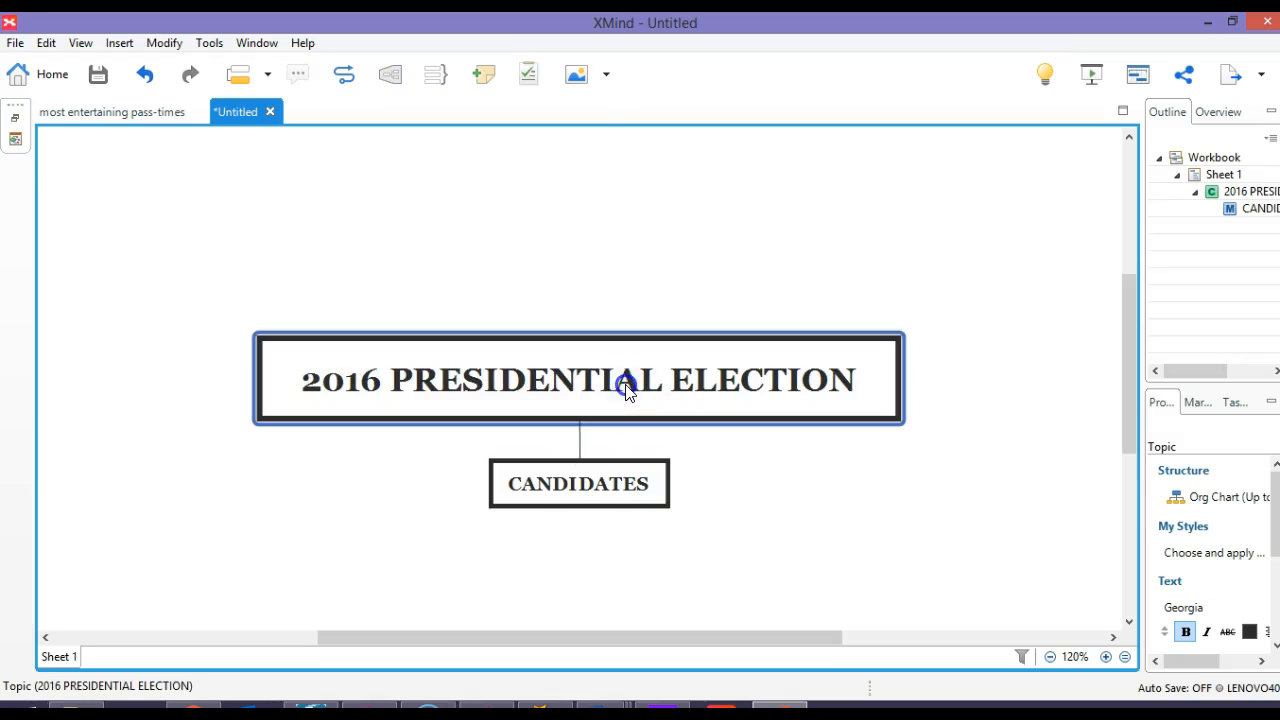